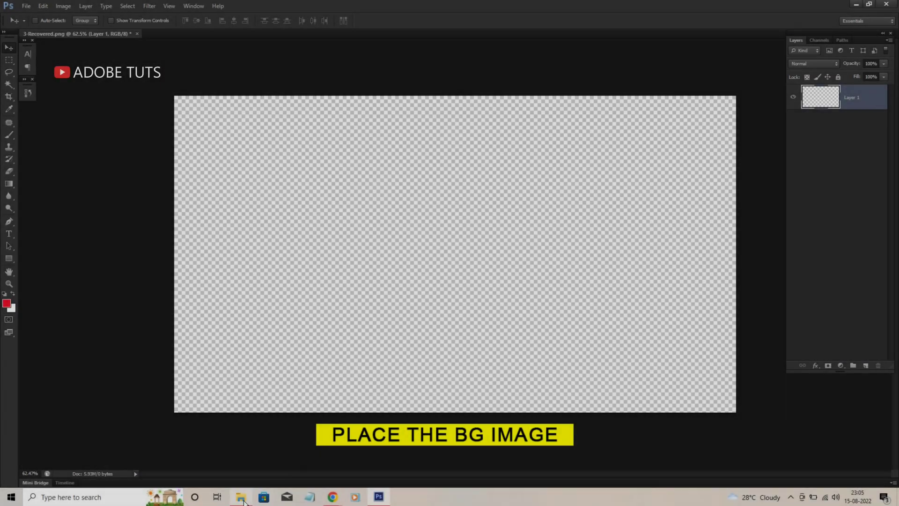
- Place tech tunnel image 3 from File Explorer onto the blank canvas as the background
{"action": "left_click", "coordinate": [241, 497]}
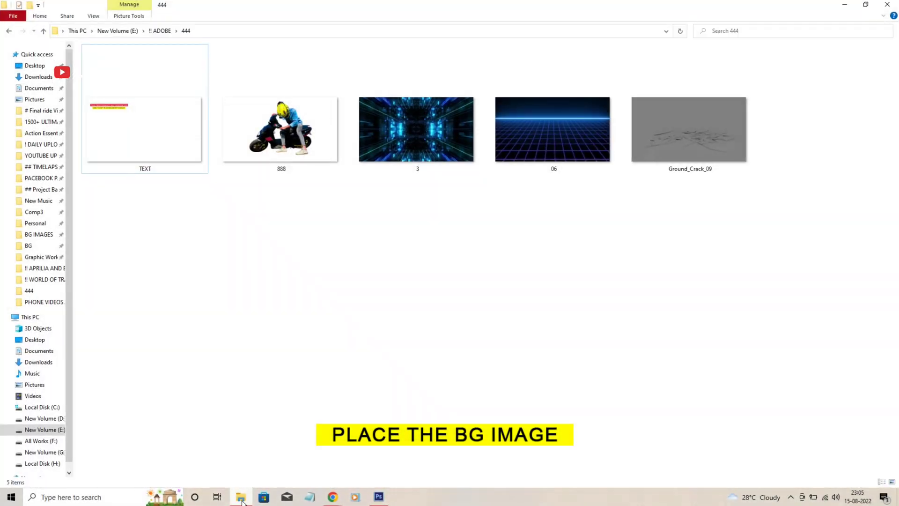
{"action": "mouse_move", "coordinate": [432, 149]}
{"action": "left_mouse_down"}
{"action": "mouse_move", "coordinate": [356, 378]}
{"action": "mouse_move", "coordinate": [417, 283]}
{"action": "left_mouse_up"}
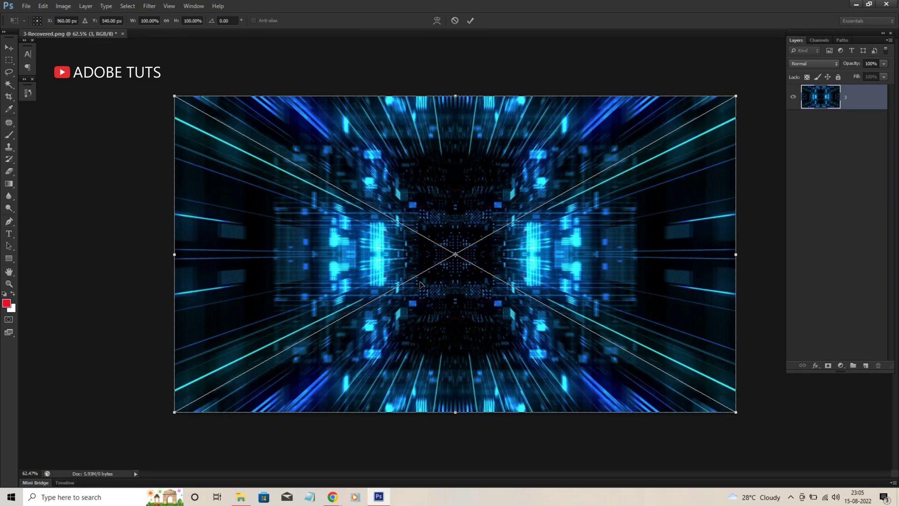
- Confirm placement of image 3 and rasterize its layer
{"action": "key", "text": "Return"}
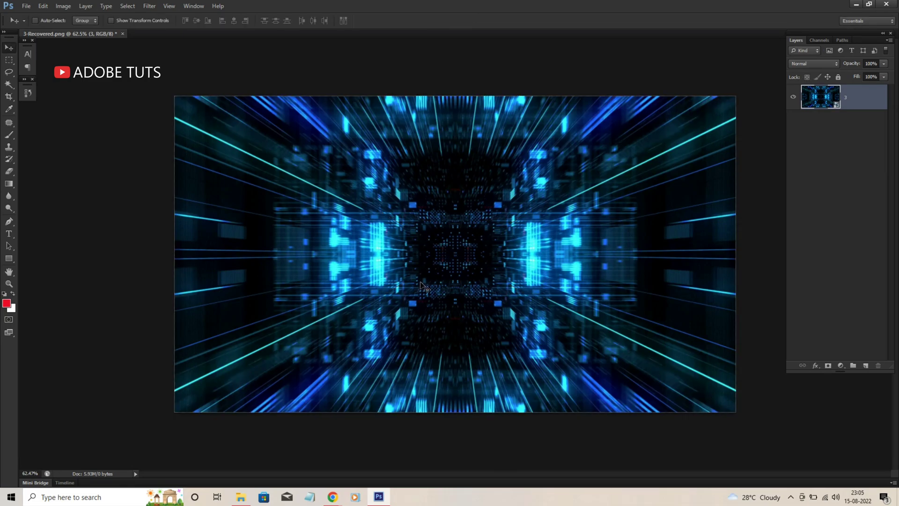
{"action": "right_click", "coordinate": [846, 98]}
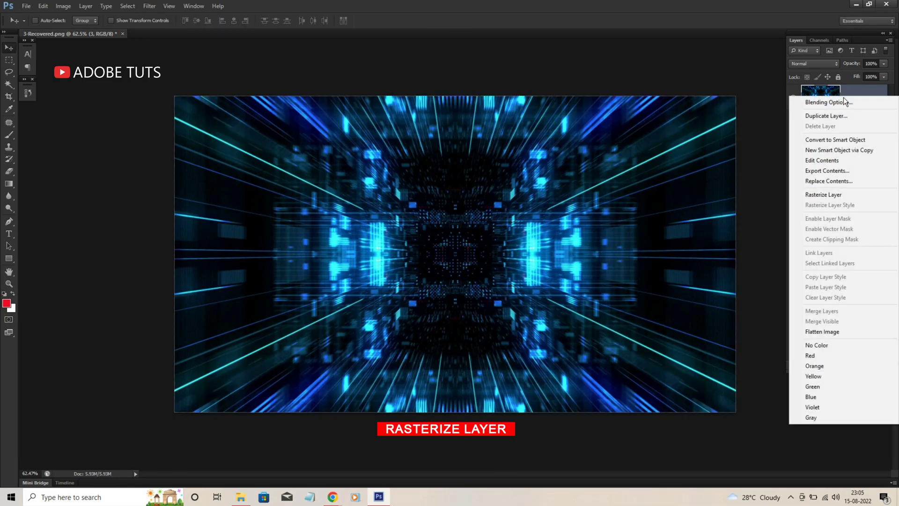
{"action": "left_click", "coordinate": [836, 194]}
- Scale the tunnel background to about 146% and shift it upward, still covering the canvas
{"action": "key", "text": "ctrl+t"}
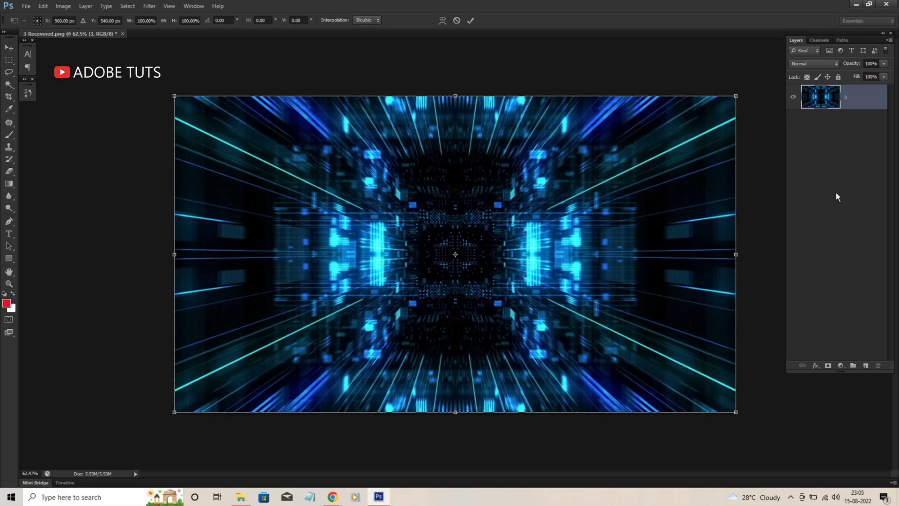
{"action": "left_click_drag", "start_coordinate": [730, 412], "coordinate": [809, 451]}
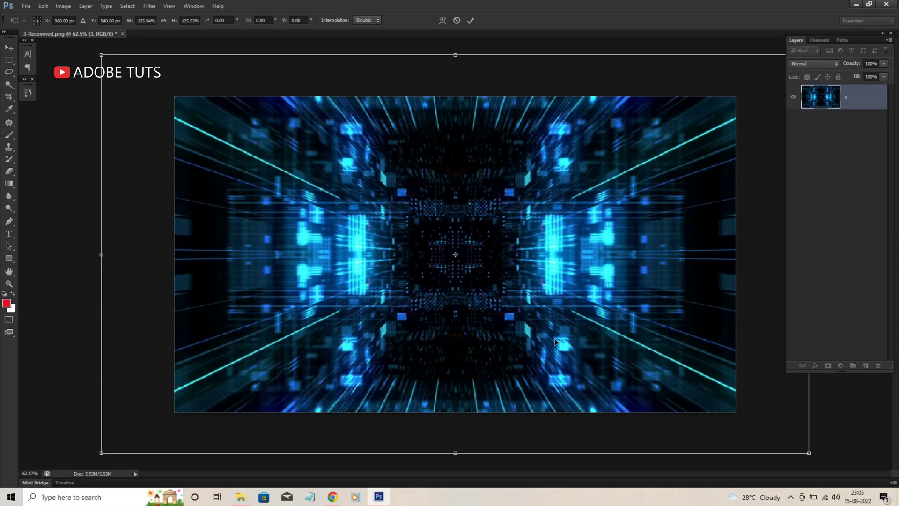
{"action": "left_click_drag", "start_coordinate": [509, 284], "coordinate": [508, 215]}
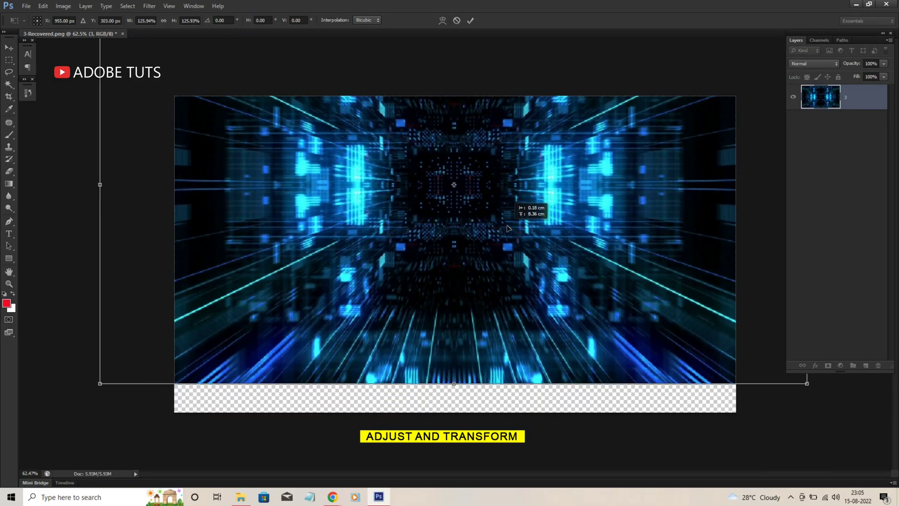
{"action": "key", "text": "ctrl+minus"}
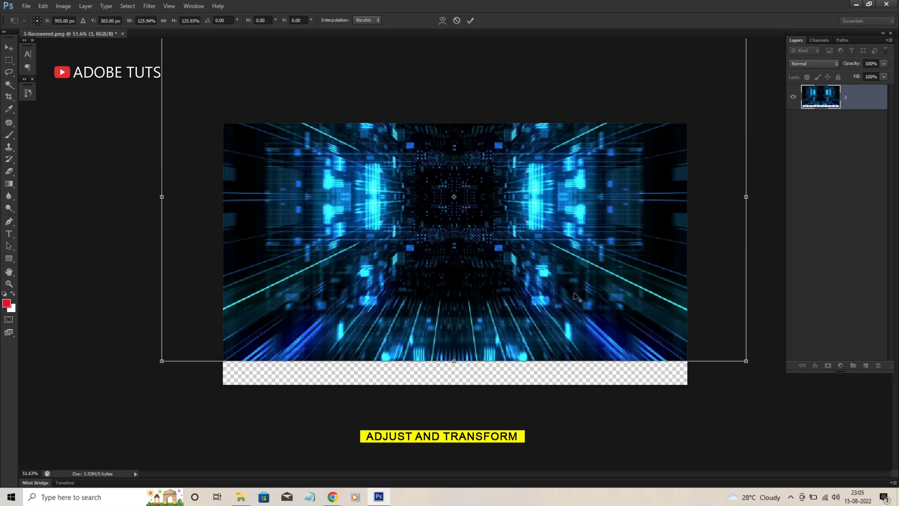
{"action": "left_click_drag", "start_coordinate": [746, 361], "coordinate": [778, 405]}
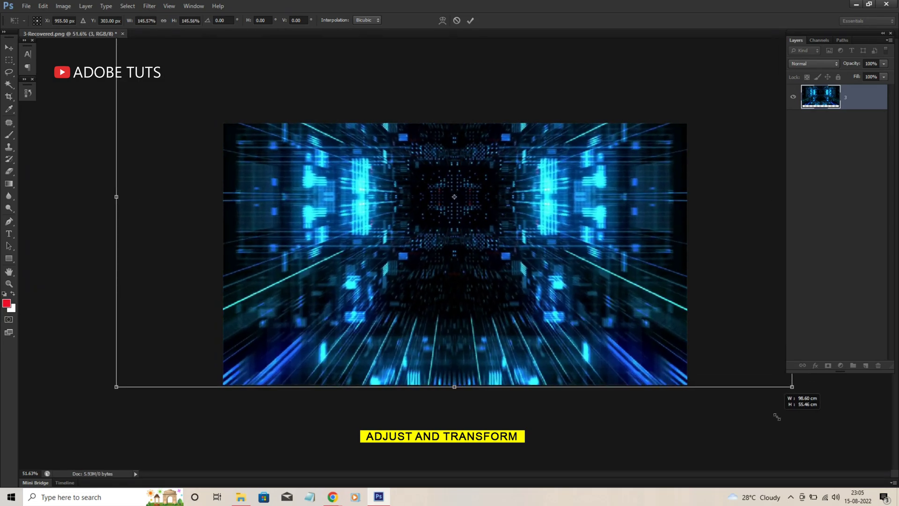
{"action": "key", "text": "Return"}
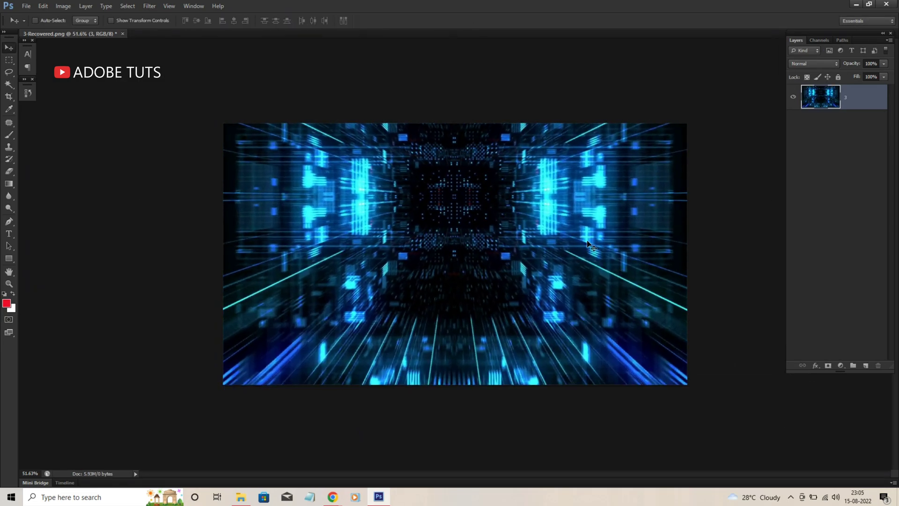
- Apply an 11-pixel Gaussian Blur to the tunnel background
{"action": "left_click", "coordinate": [150, 6]}
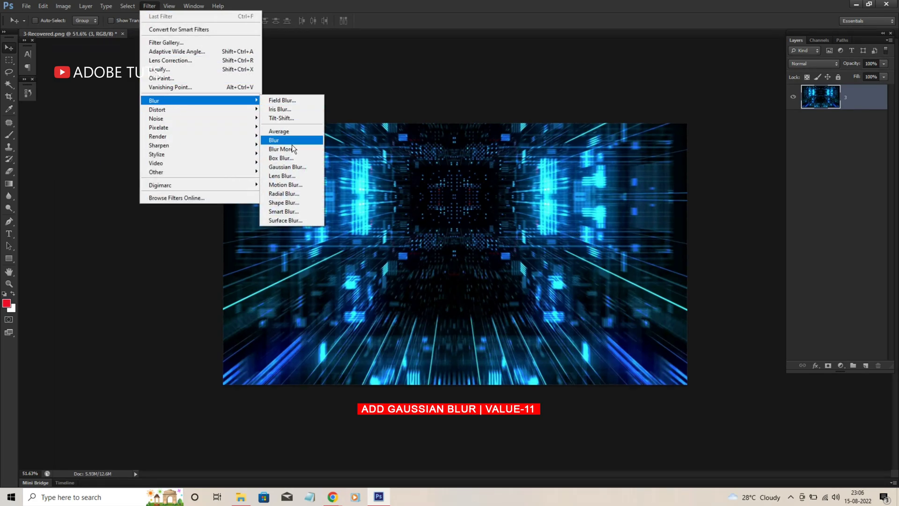
{"action": "left_click", "coordinate": [296, 167]}
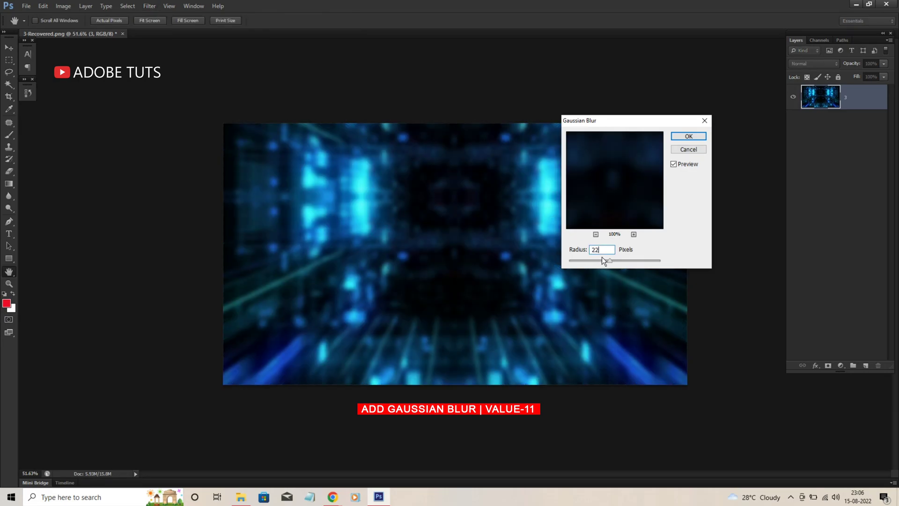
{"action": "key", "text": "BackSpace"}
{"action": "type", "text": "11"}
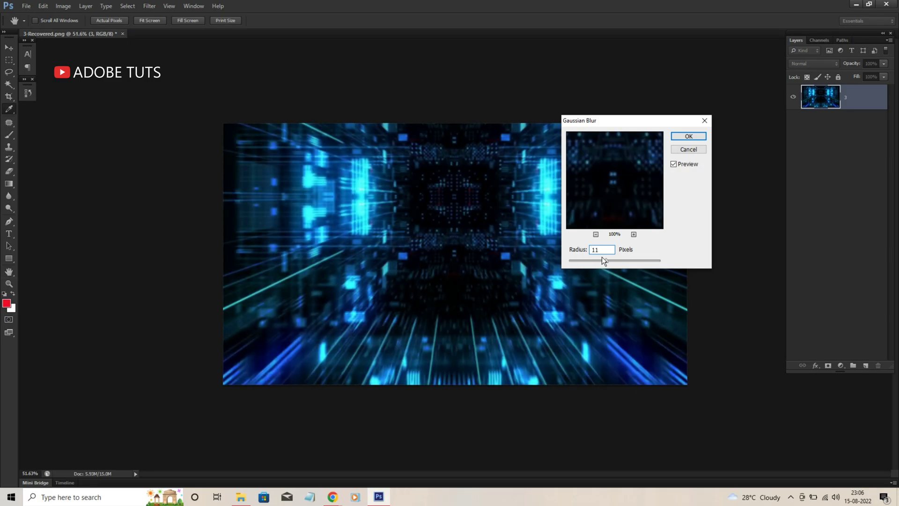
{"action": "key", "text": "Return"}
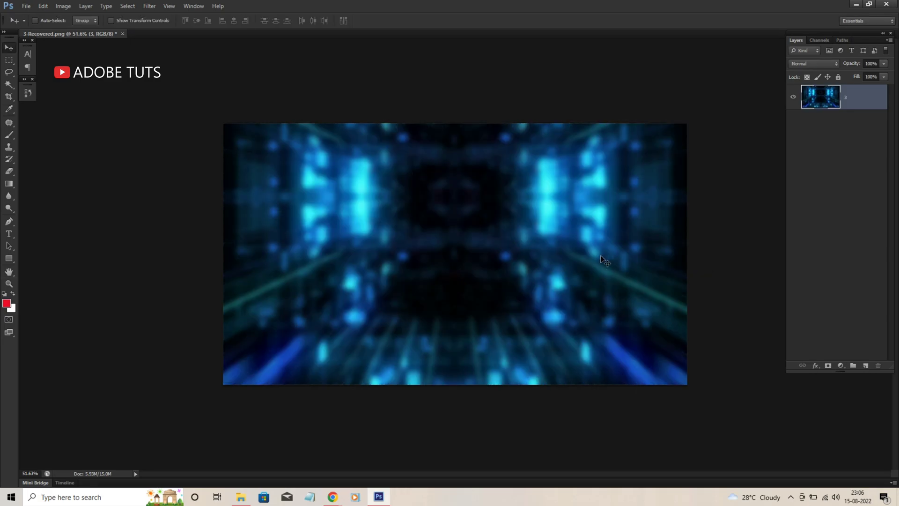
- Place grid floor image 06, enlarge it to about 151%, and lower it on the canvas
{"action": "left_click", "coordinate": [241, 497]}
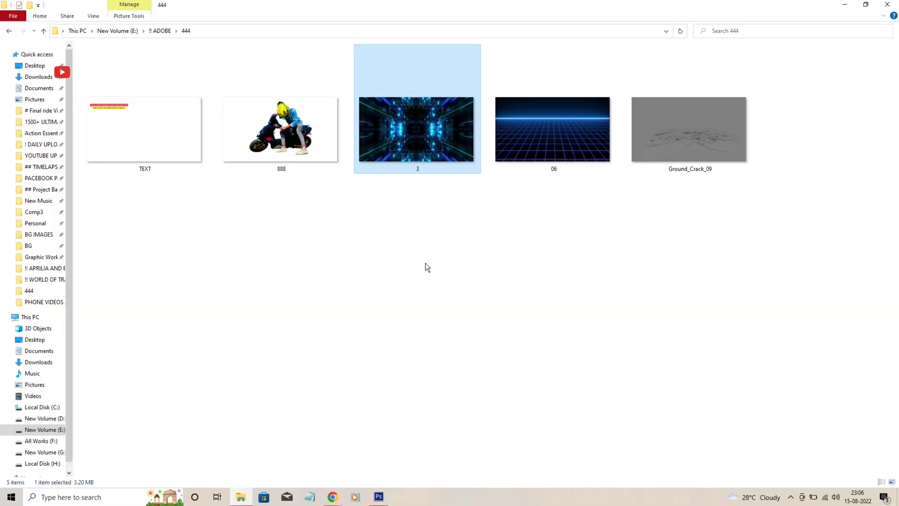
{"action": "mouse_move", "coordinate": [571, 136]}
{"action": "left_mouse_down"}
{"action": "mouse_move", "coordinate": [502, 279]}
{"action": "mouse_move", "coordinate": [400, 369]}
{"action": "left_mouse_up"}
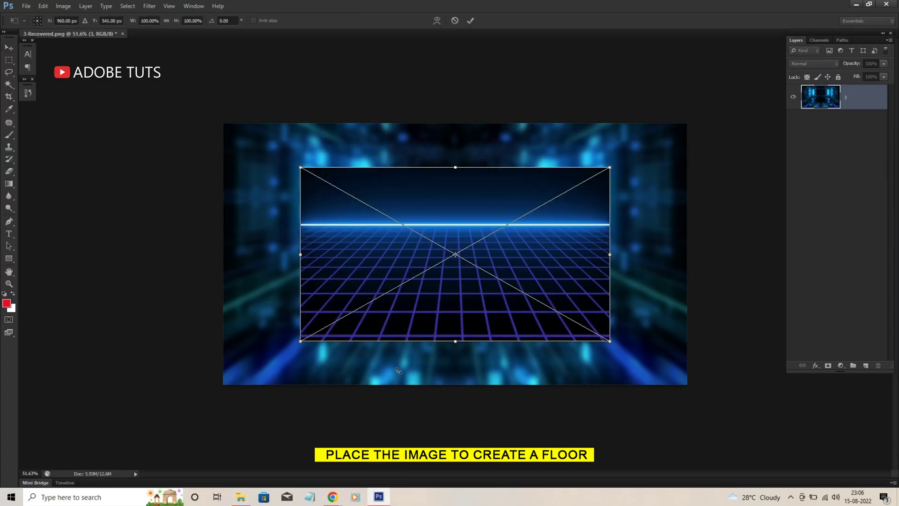
{"action": "left_click_drag", "start_coordinate": [301, 168], "coordinate": [221, 121]}
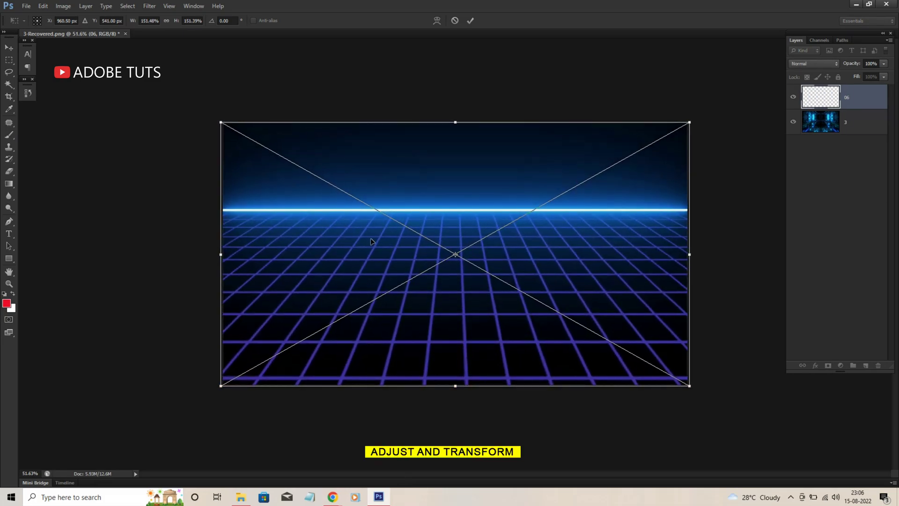
{"action": "key", "text": "Return"}
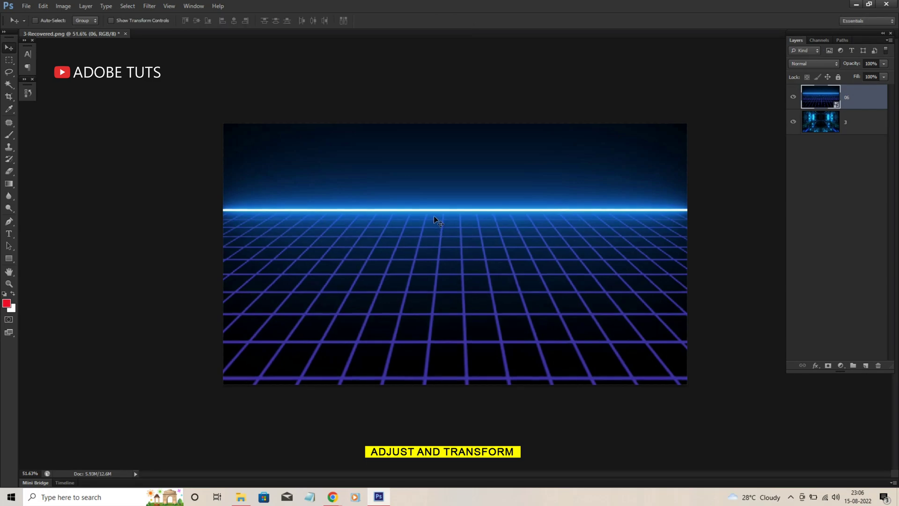
{"action": "mouse_move", "coordinate": [434, 216]}
{"action": "left_mouse_down"}
{"action": "mouse_move", "coordinate": [435, 287]}
{"action": "mouse_move", "coordinate": [440, 250]}
{"action": "mouse_move", "coordinate": [446, 279]}
{"action": "mouse_move", "coordinate": [439, 286]}
{"action": "left_mouse_up"}
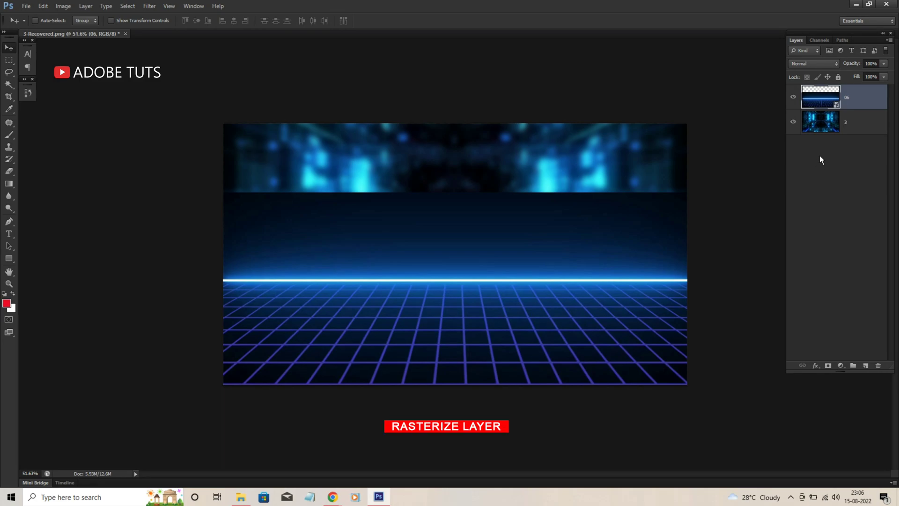
- Rasterize grid layer 06 and start a Pen path at the horizon's left end
{"action": "right_click", "coordinate": [851, 98]}
{"action": "left_click", "coordinate": [810, 196]}
{"action": "left_click", "coordinate": [8, 221]}
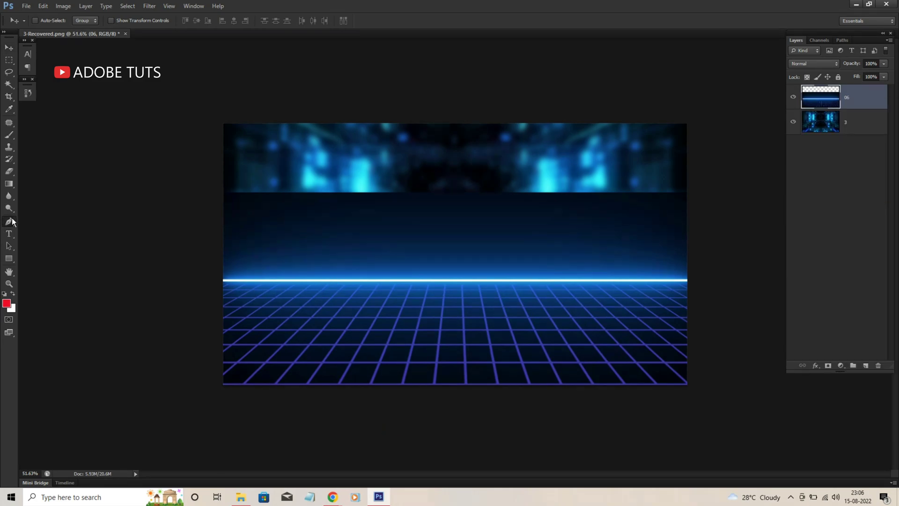
{"action": "key", "text": "ctrl+plus"}
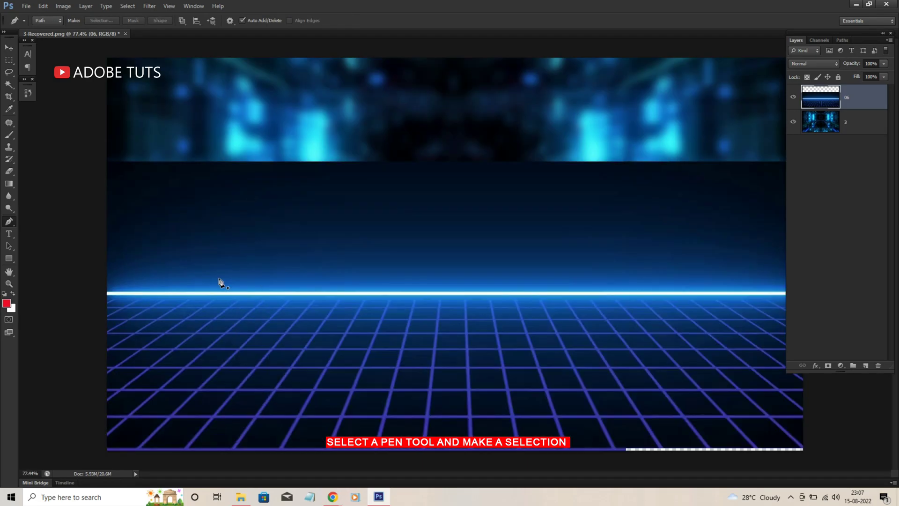
{"action": "left_click", "coordinate": [69, 293]}
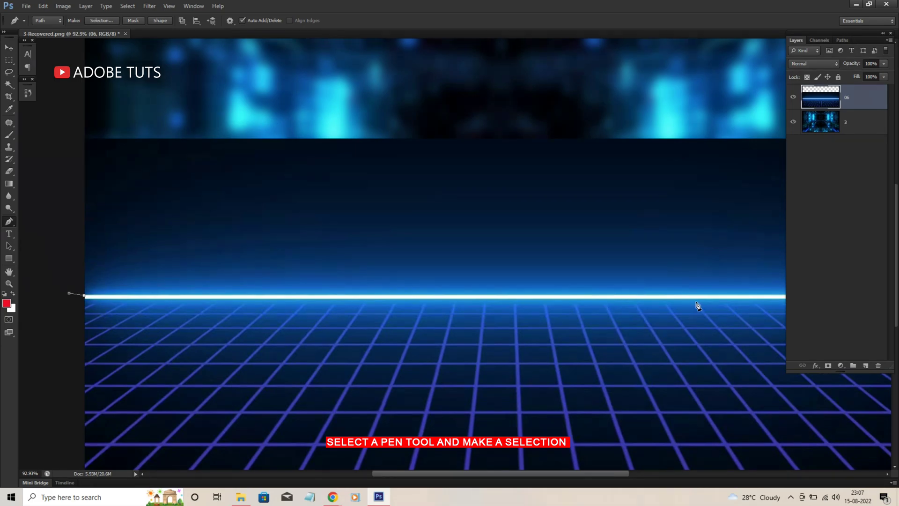
- Enclose the area above the horizon in a closed path, delete it, and deselect
{"action": "scroll", "coordinate": [701, 298], "scroll_direction": "down", "scroll_amount": 2}
{"action": "scroll", "coordinate": [701, 299], "scroll_direction": "down", "scroll_amount": 1}
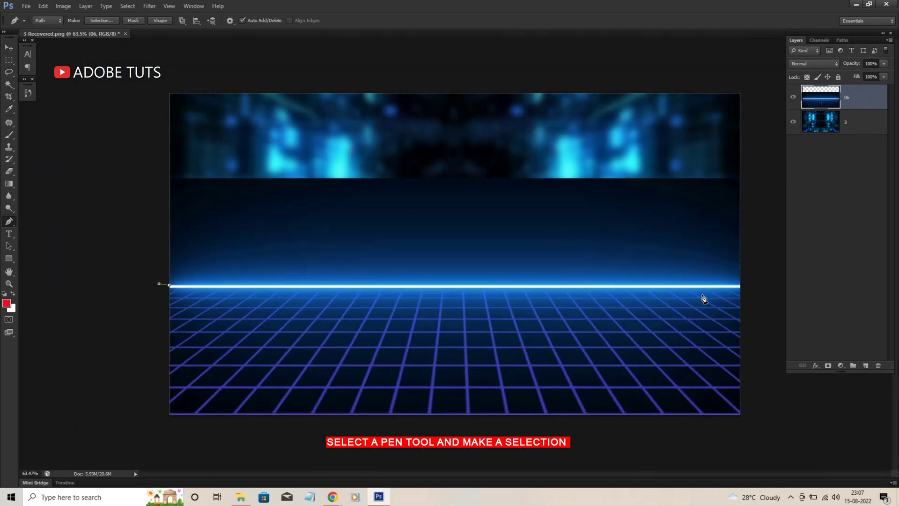
{"action": "left_click", "coordinate": [747, 286]}
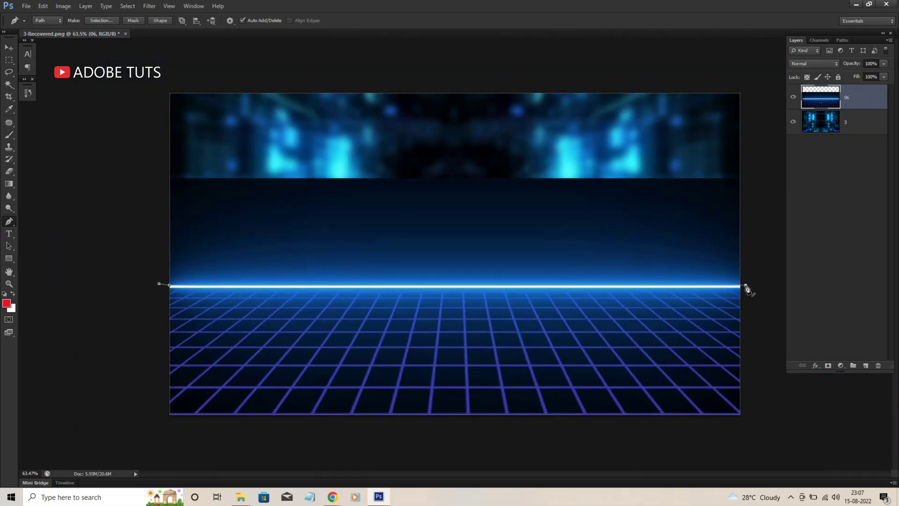
{"action": "left_click", "coordinate": [767, 160]}
{"action": "left_click", "coordinate": [138, 136]}
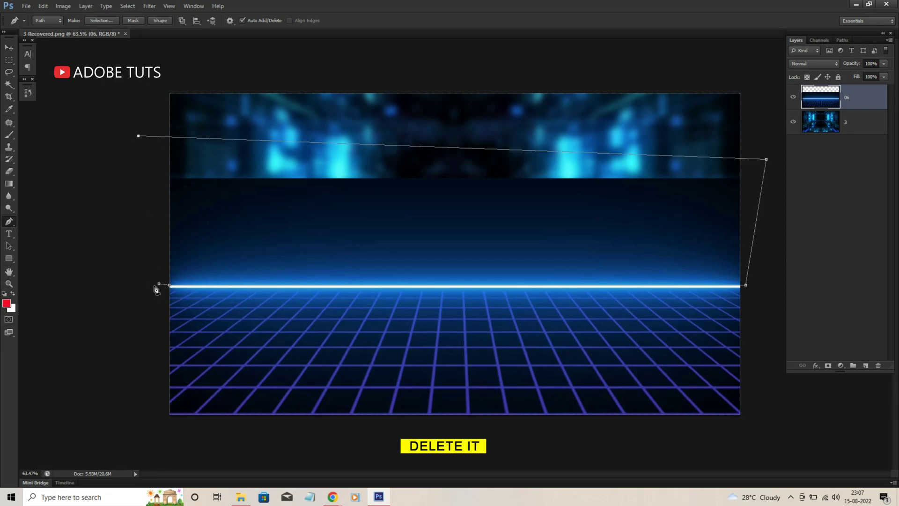
{"action": "left_click", "coordinate": [159, 283]}
{"action": "key", "text": "ctrl+Return"}
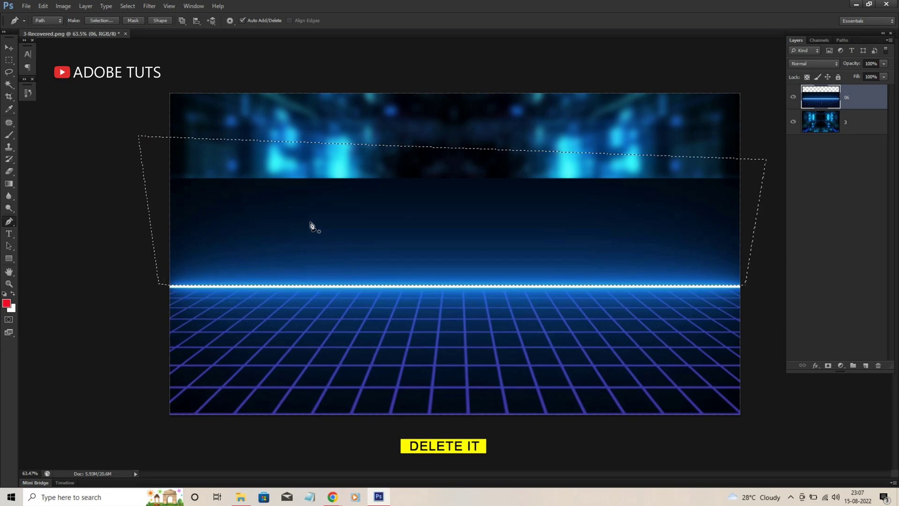
{"action": "key", "text": "Delete"}
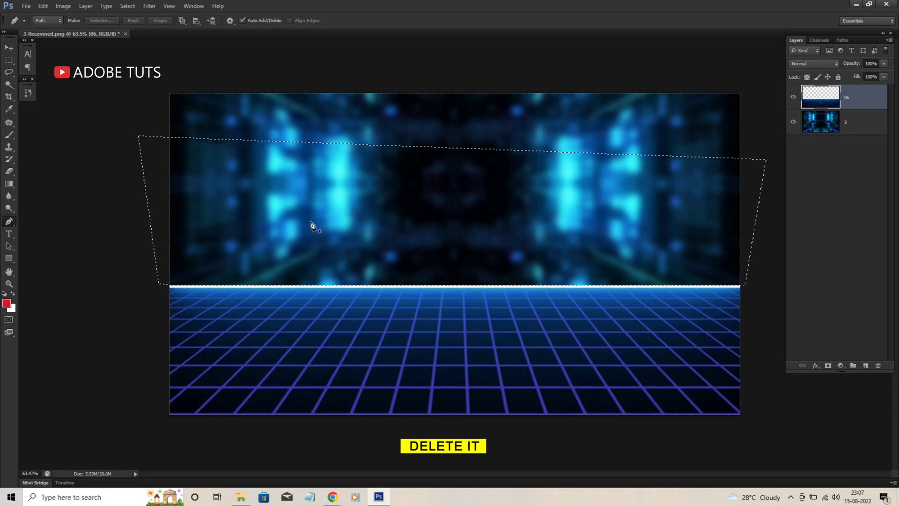
{"action": "key", "text": "ctrl+d"}
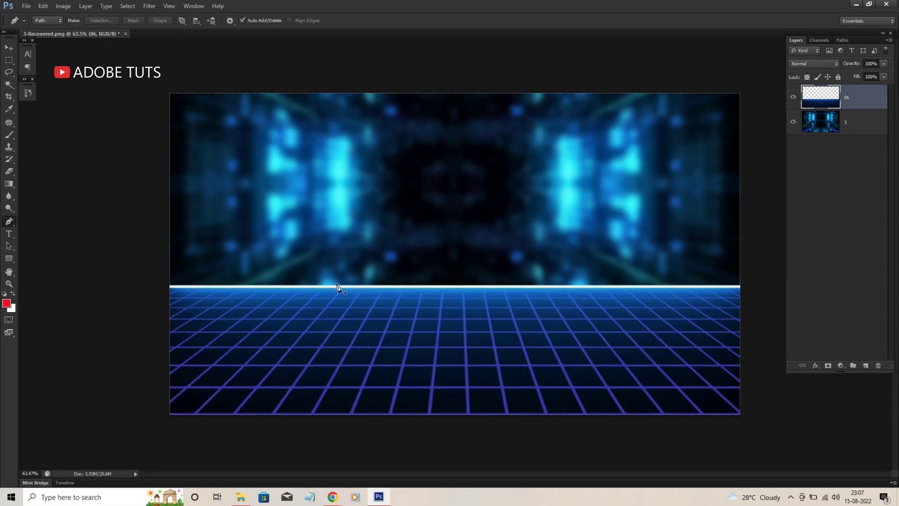
- Copy a thin marquee strip along the white horizon line onto new Layer 1
{"action": "scroll", "coordinate": [337, 287], "scroll_direction": "up", "scroll_amount": 2}
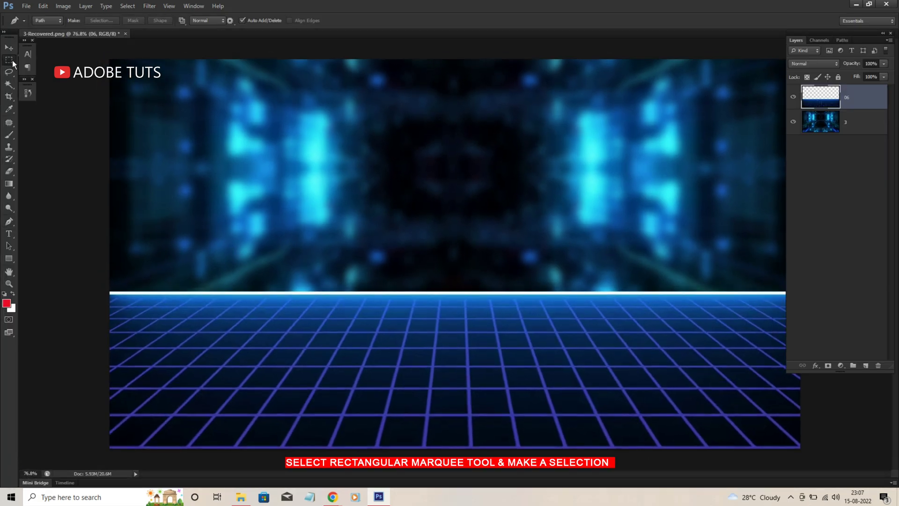
{"action": "left_click", "coordinate": [9, 60]}
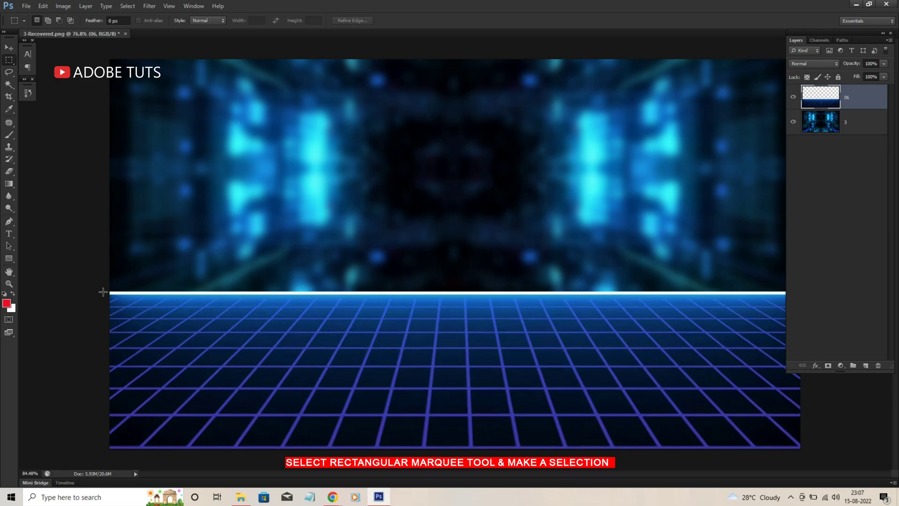
{"action": "scroll", "coordinate": [103, 292], "scroll_direction": "up", "scroll_amount": 4}
{"action": "mouse_move", "coordinate": [63, 299]}
{"action": "left_mouse_down"}
{"action": "mouse_move", "coordinate": [896, 302]}
{"action": "mouse_move", "coordinate": [790, 305]}
{"action": "left_mouse_up"}
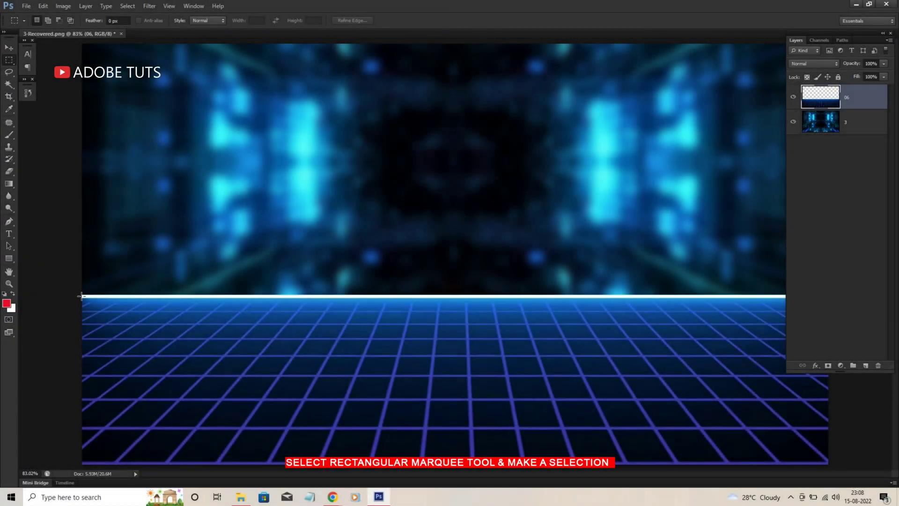
{"action": "left_click_drag", "start_coordinate": [81, 295], "coordinate": [795, 302]}
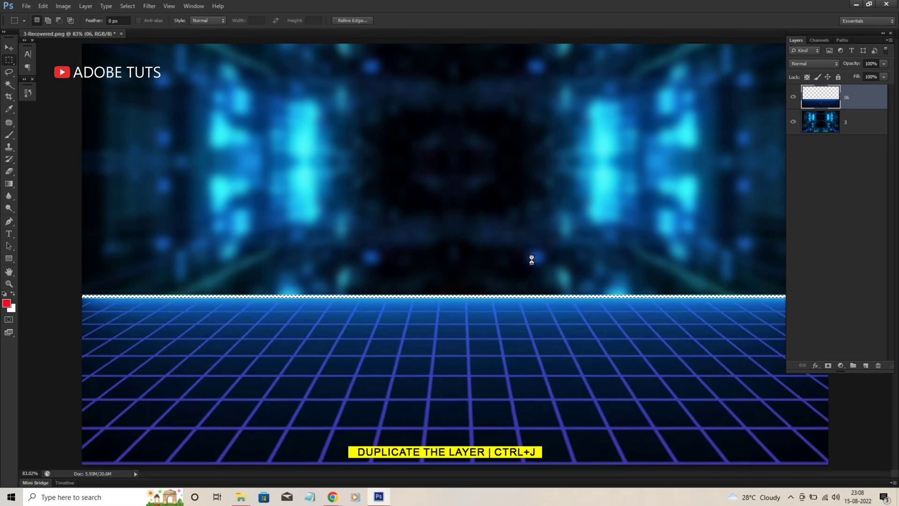
{"action": "key", "text": "ctrl+j"}
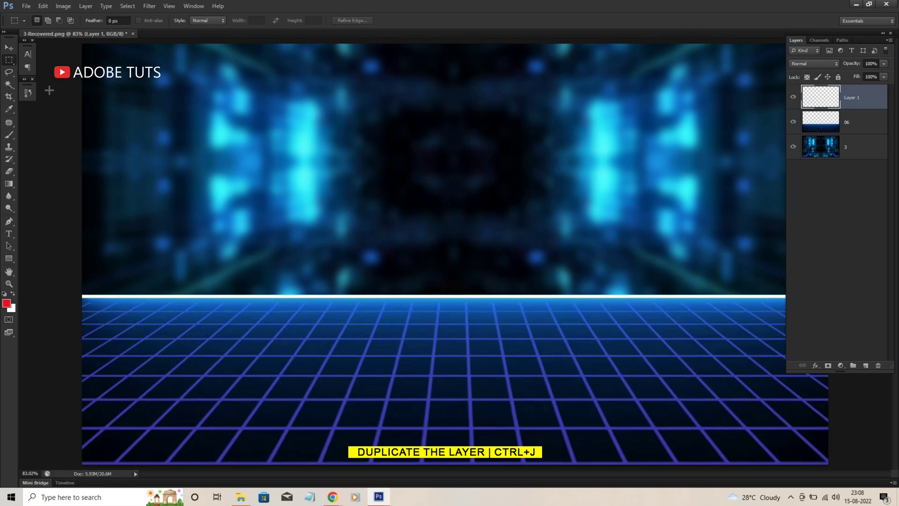
{"action": "key", "text": "v"}
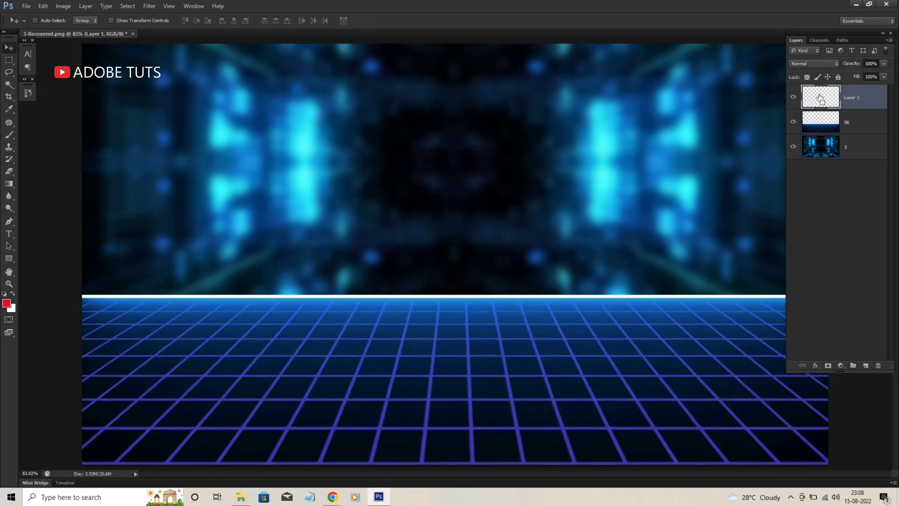
- Load Layer 1 as a selection and add a bright blue (0466f9) Outer Glow
{"action": "left_click", "coordinate": [820, 97], "text": "ctrl"}
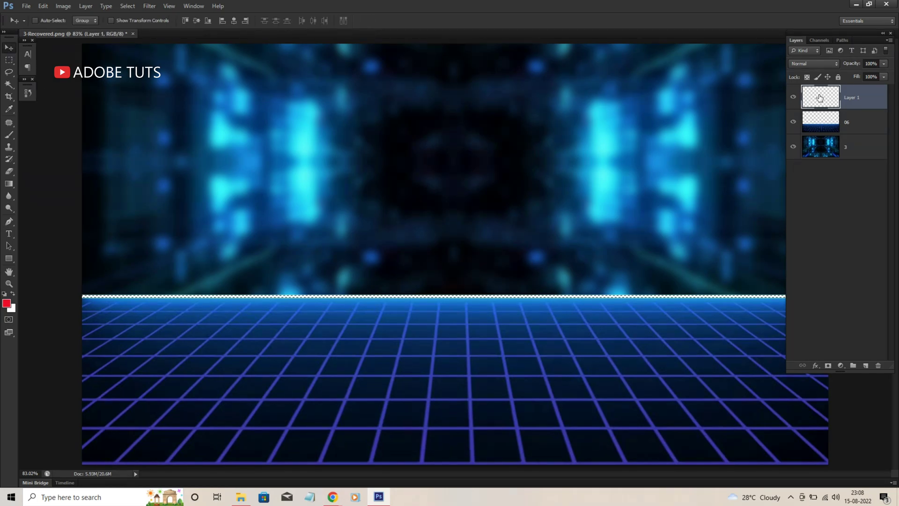
{"action": "left_click", "coordinate": [815, 366]}
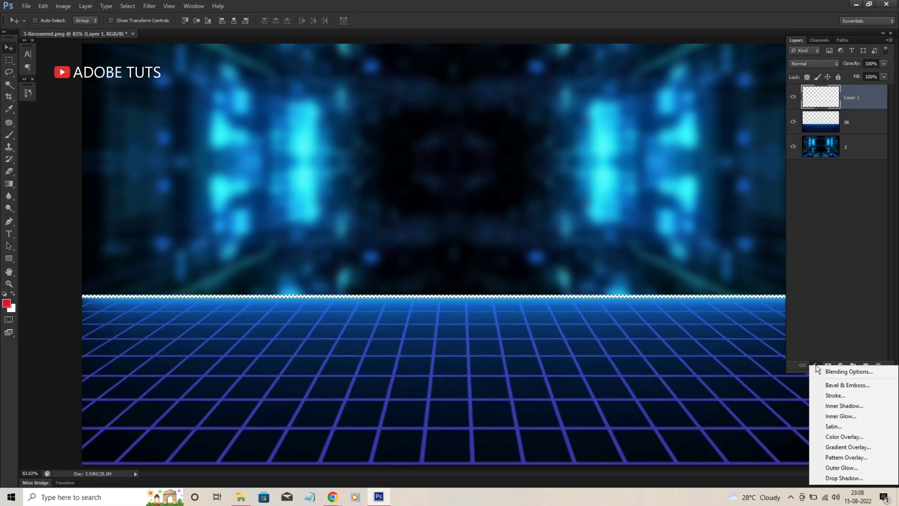
{"action": "left_click", "coordinate": [841, 467]}
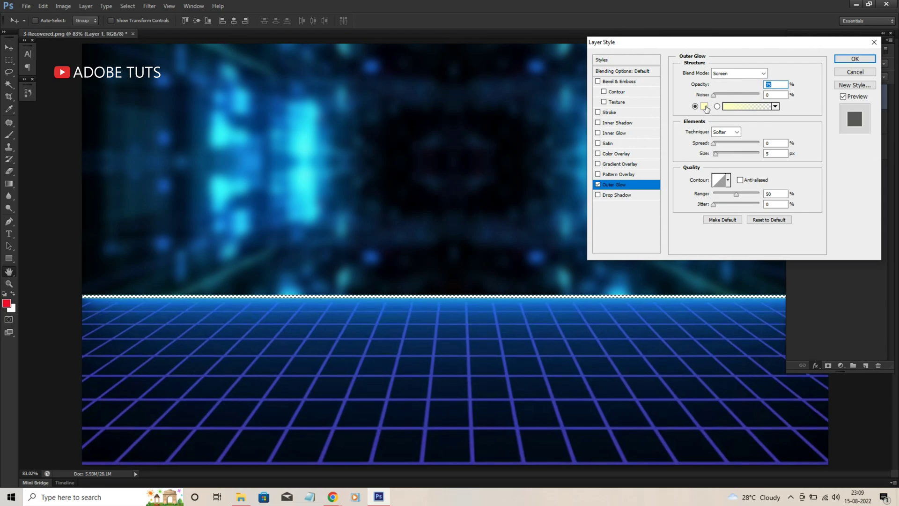
{"action": "left_click", "coordinate": [707, 106]}
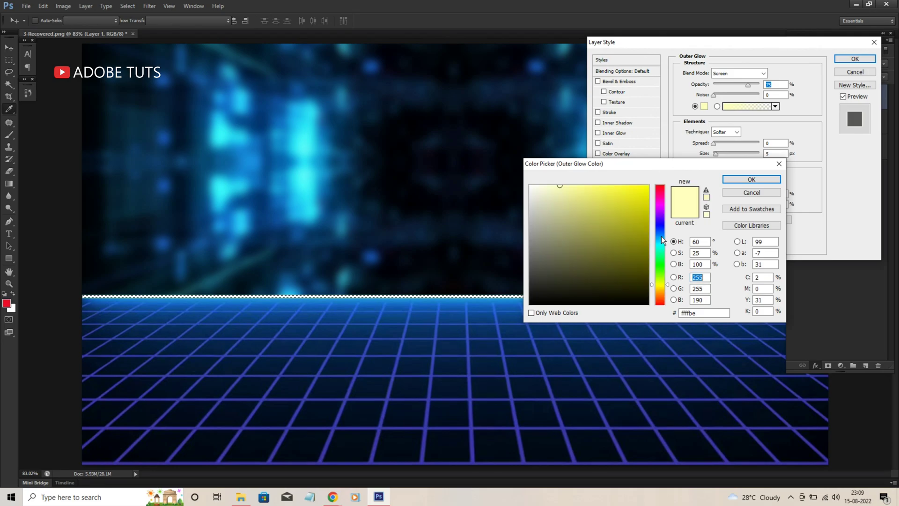
{"action": "left_click", "coordinate": [661, 237]}
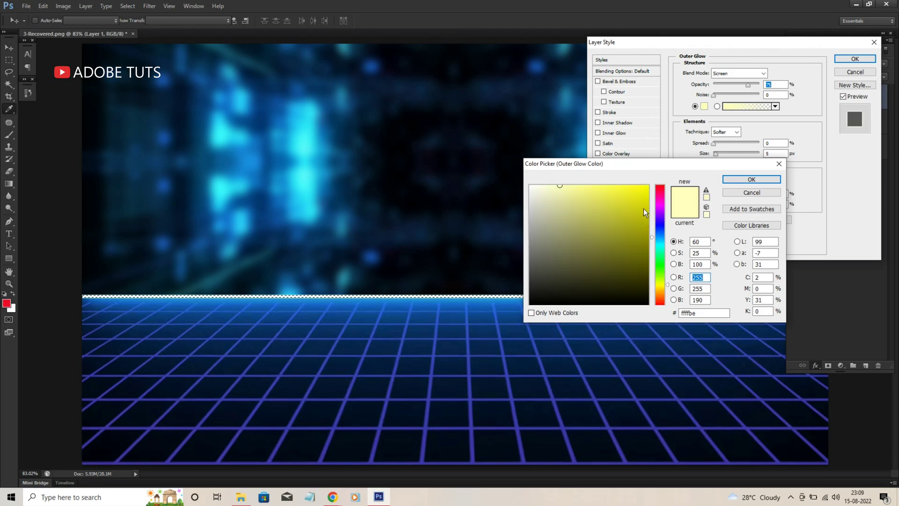
{"action": "left_click", "coordinate": [653, 232]}
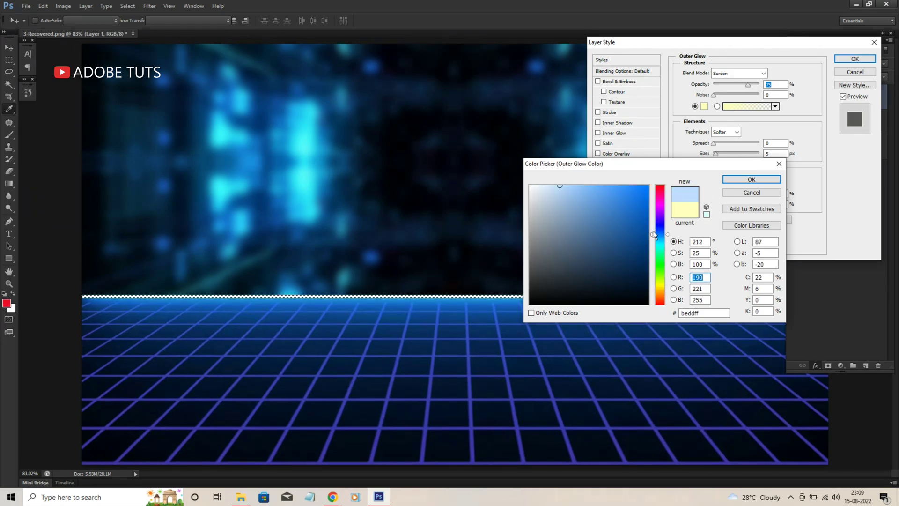
{"action": "key", "text": "Up"}
{"action": "key", "text": "Up"}
{"action": "key", "text": "Up"}
{"action": "left_click", "coordinate": [647, 187]}
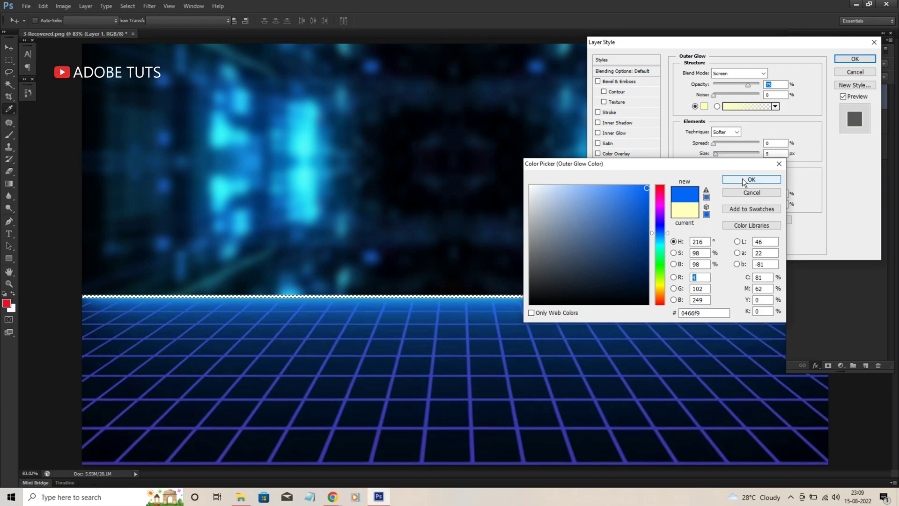
{"action": "left_click", "coordinate": [745, 180]}
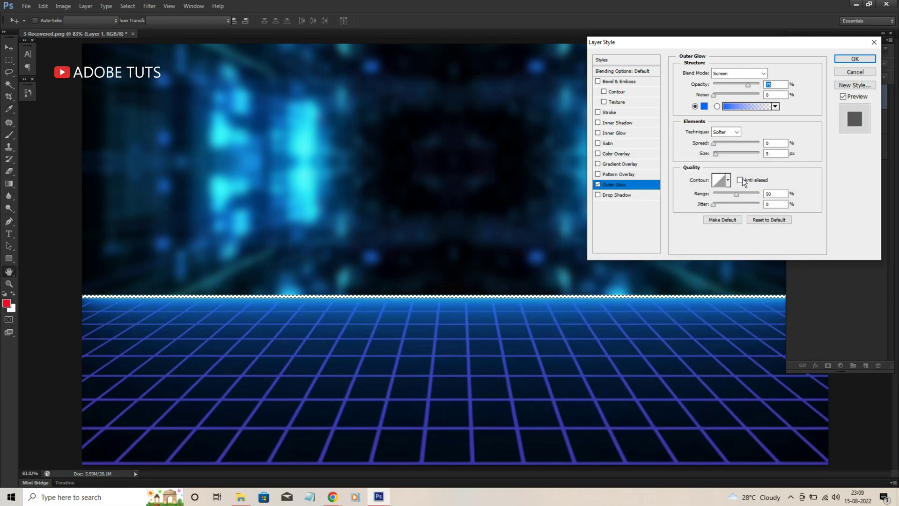
- Turn on anti-aliasing, raise the glow spread, and set glow size to 24 px
{"action": "key", "text": "alt+l"}
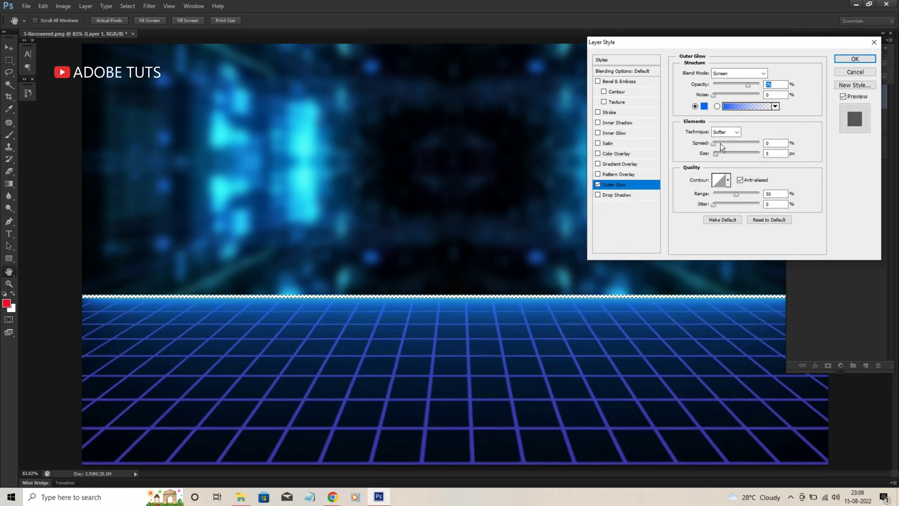
{"action": "left_click", "coordinate": [721, 142]}
{"action": "left_click_drag", "start_coordinate": [717, 154], "coordinate": [720, 154]}
{"action": "double_click", "coordinate": [771, 153]}
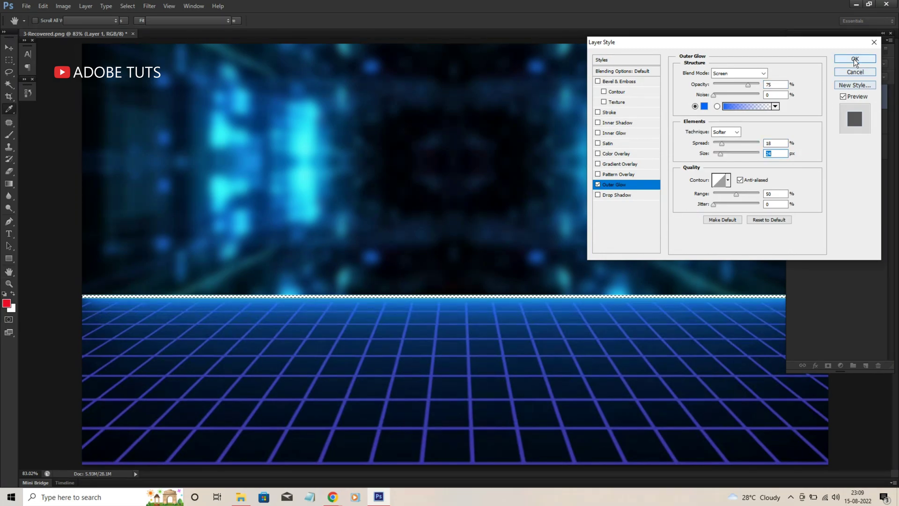
{"action": "left_click", "coordinate": [855, 59]}
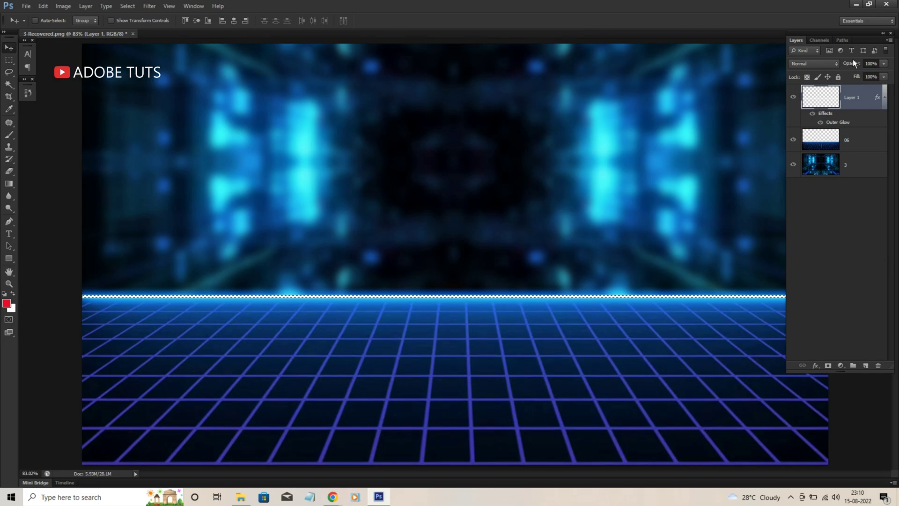
- Deselect, duplicate Layer 1, squash the copy to 50% height and nudge it down two pixels
{"action": "key", "text": "ctrl+d"}
{"action": "key", "text": "ctrl+j"}
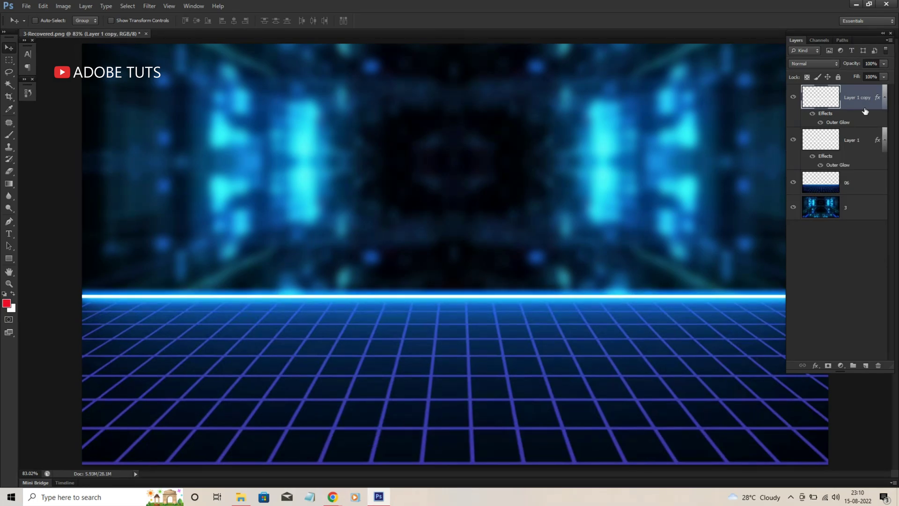
{"action": "key", "text": "ctrl+t"}
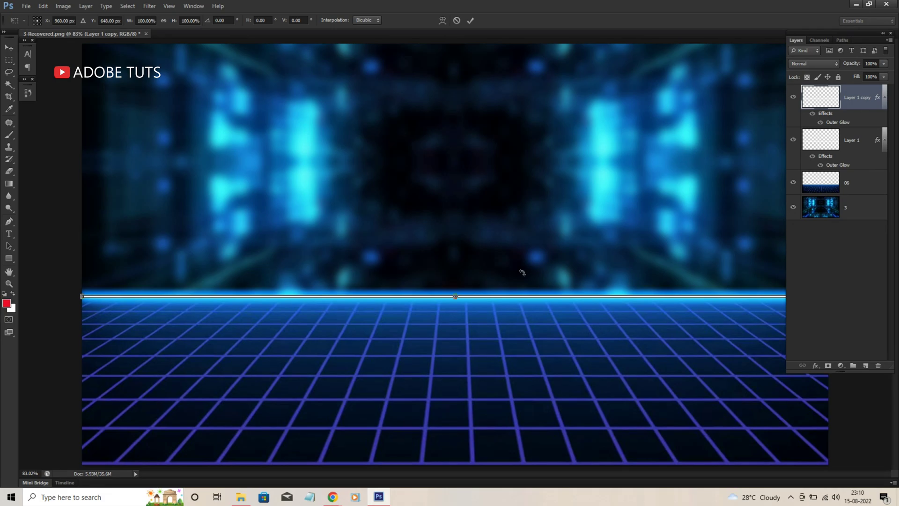
{"action": "key", "text": "ctrl+plus"}
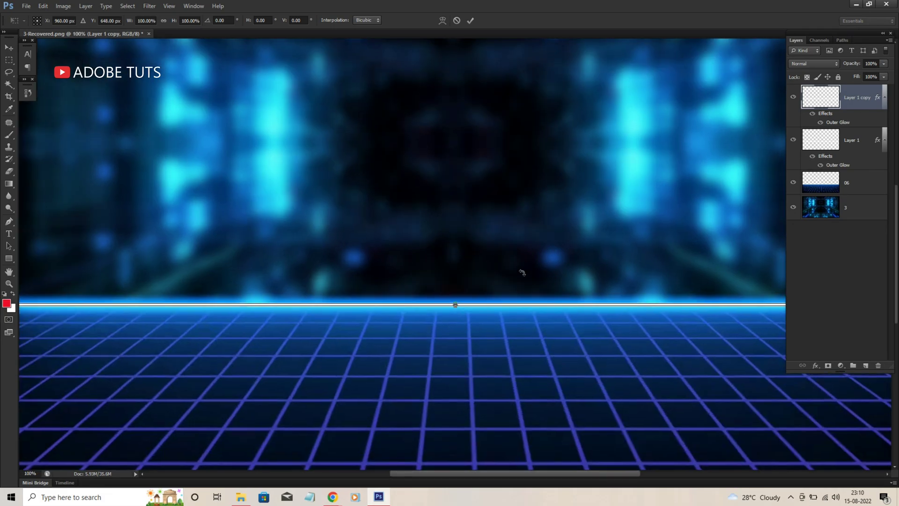
{"action": "key", "text": "ctrl+plus"}
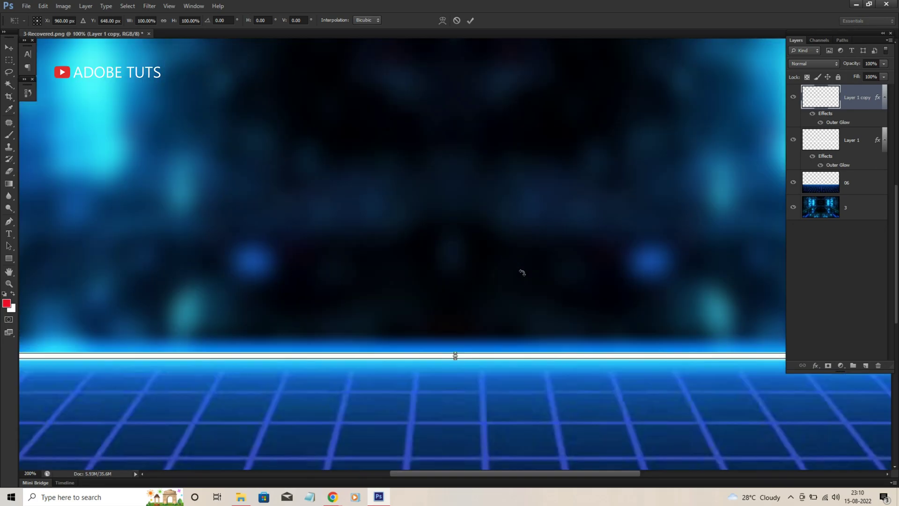
{"action": "key", "text": "ctrl+plus"}
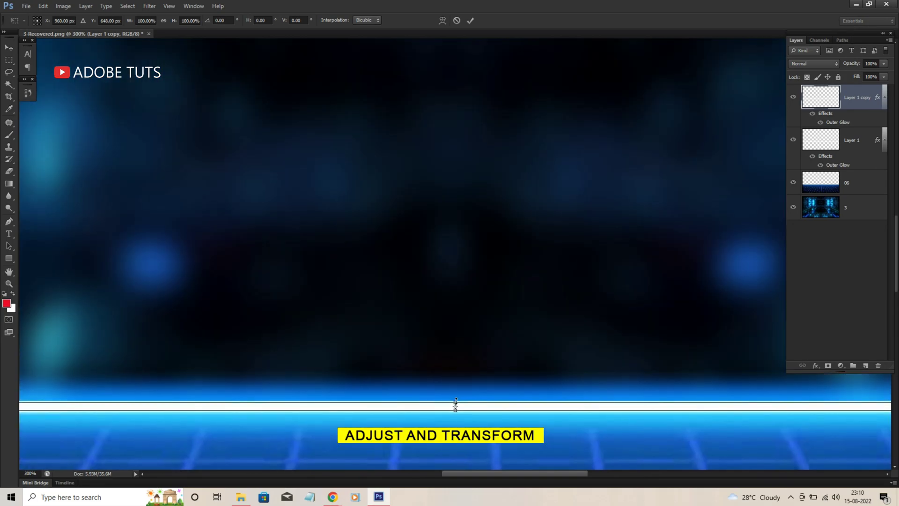
{"action": "left_click_drag", "start_coordinate": [455, 406], "coordinate": [455, 408]}
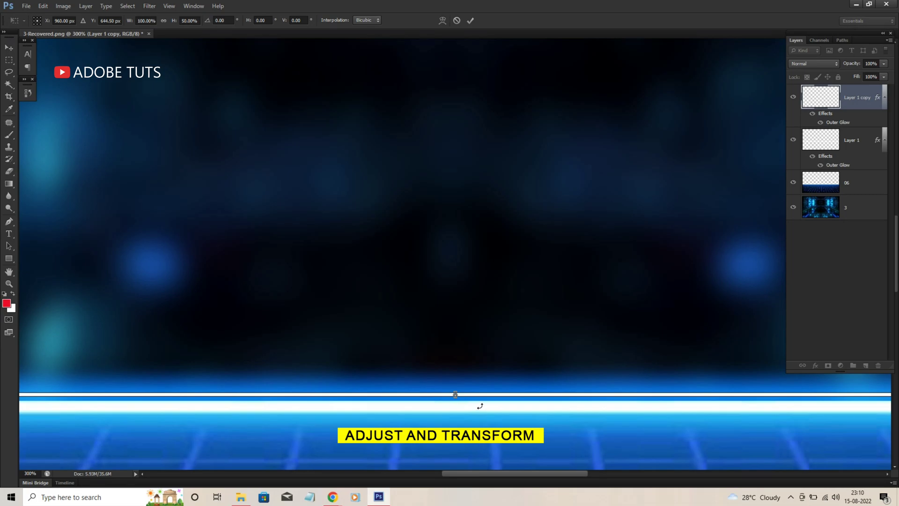
{"action": "key", "text": "Down"}
{"action": "key", "text": "Down"}
{"action": "key", "text": "Down"}
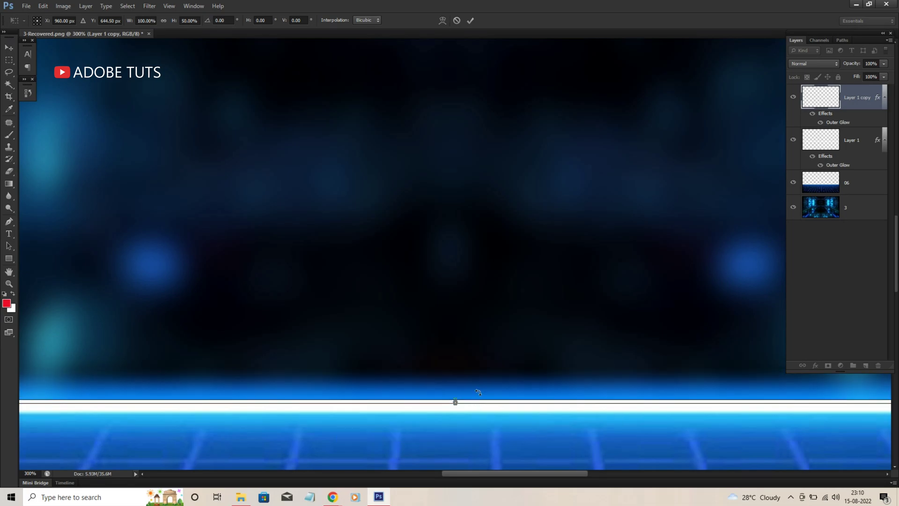
{"action": "key", "text": "Down"}
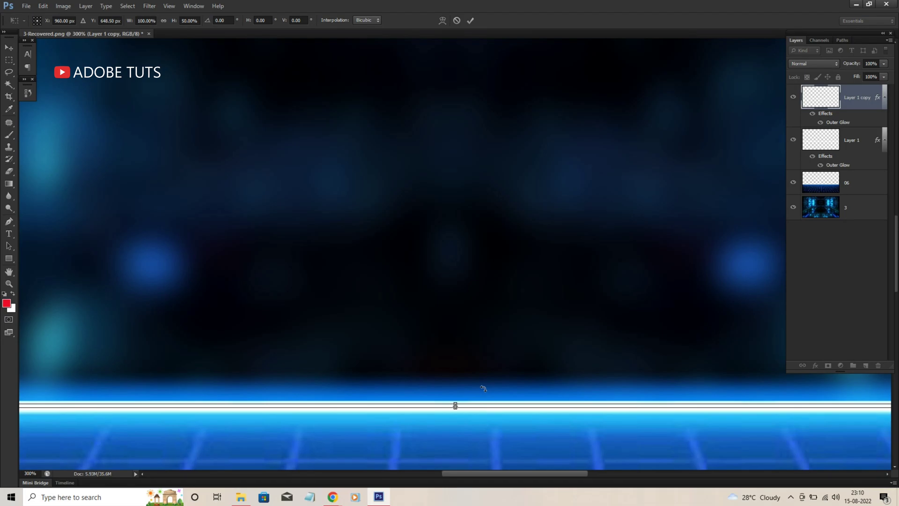
{"action": "key", "text": "ctrl+0"}
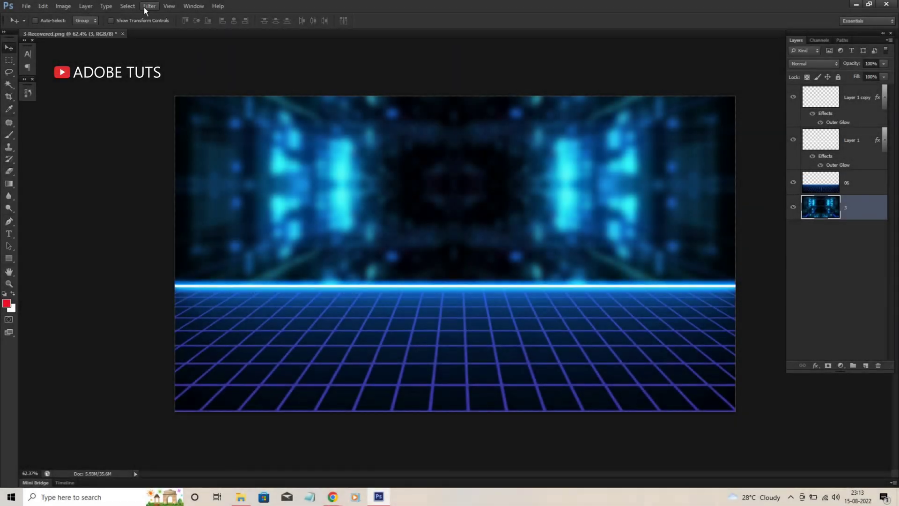
- Reapply the 11-pixel Gaussian Blur to tech background layer 3
{"action": "left_click", "coordinate": [149, 6]}
{"action": "mouse_move", "coordinate": [154, 101]}
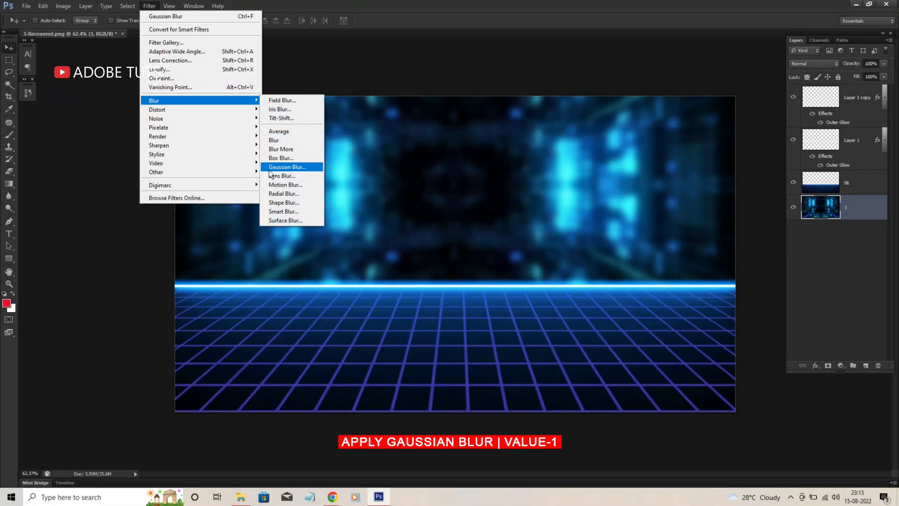
{"action": "left_click", "coordinate": [269, 170]}
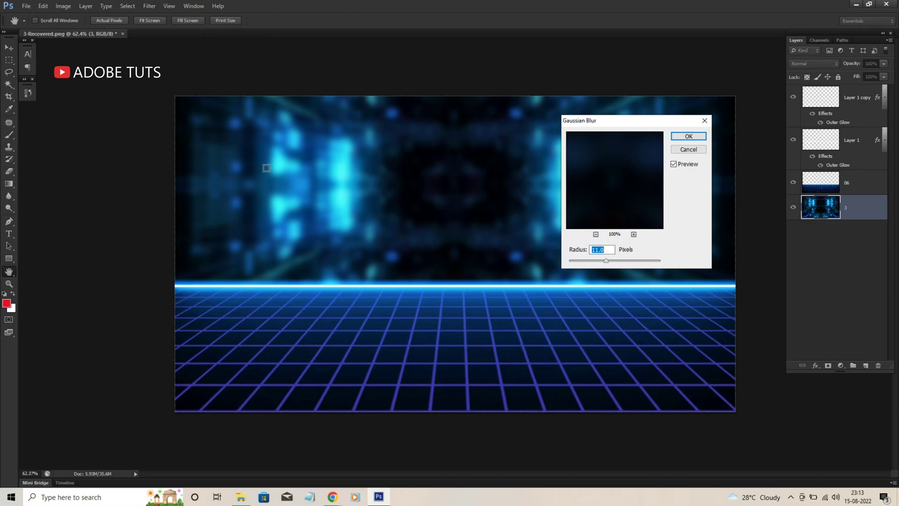
{"action": "type", "text": "1"}
{"action": "key", "text": "Return"}
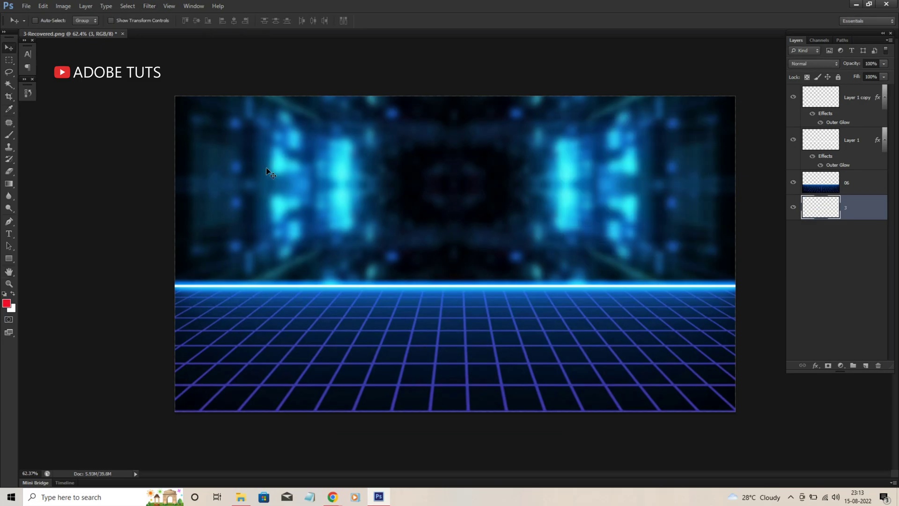
- Give grid layer 06 a light 1-pixel Gaussian Blur
{"action": "left_click", "coordinate": [834, 188]}
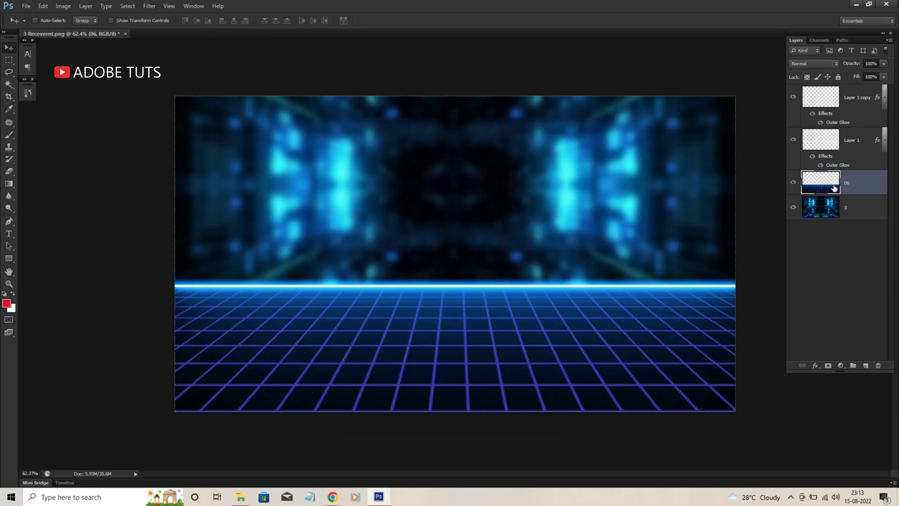
{"action": "left_click", "coordinate": [144, 7]}
{"action": "mouse_move", "coordinate": [153, 100]}
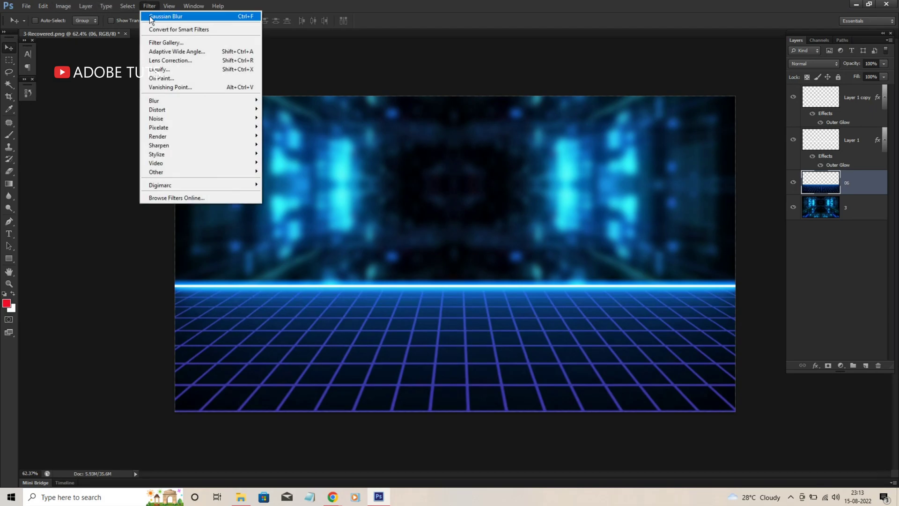
{"action": "left_click", "coordinate": [285, 167]}
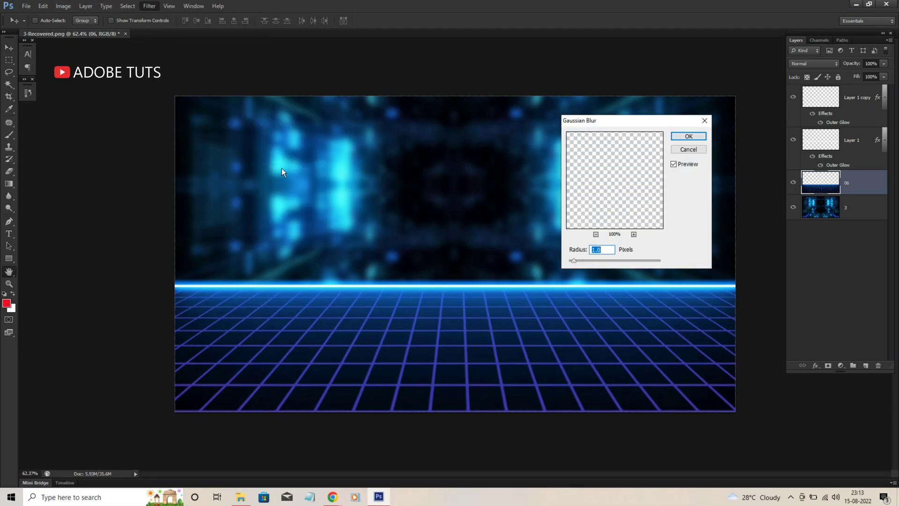
{"action": "key", "text": "Return"}
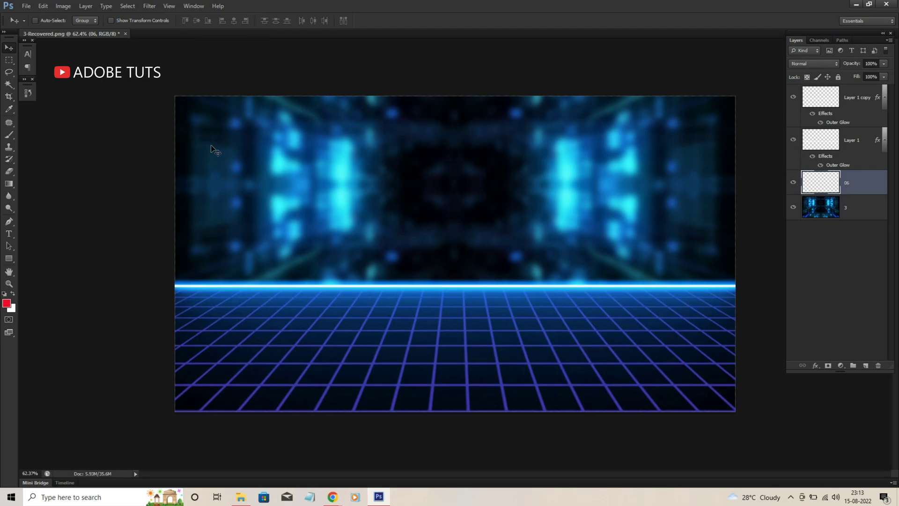
{"action": "left_click", "coordinate": [849, 213]}
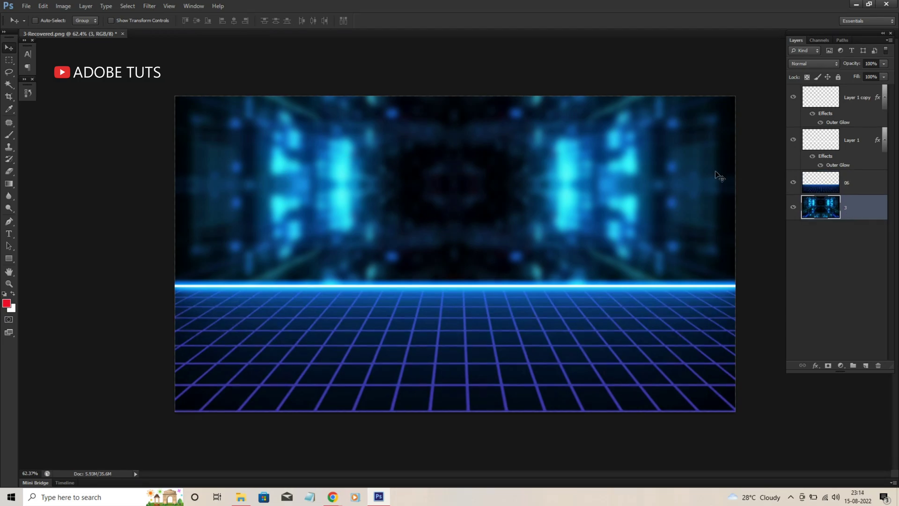
- Raise background layer 3's saturation by +18 with Hue/Saturation
{"action": "left_click", "coordinate": [66, 5]}
{"action": "mouse_move", "coordinate": [77, 29]}
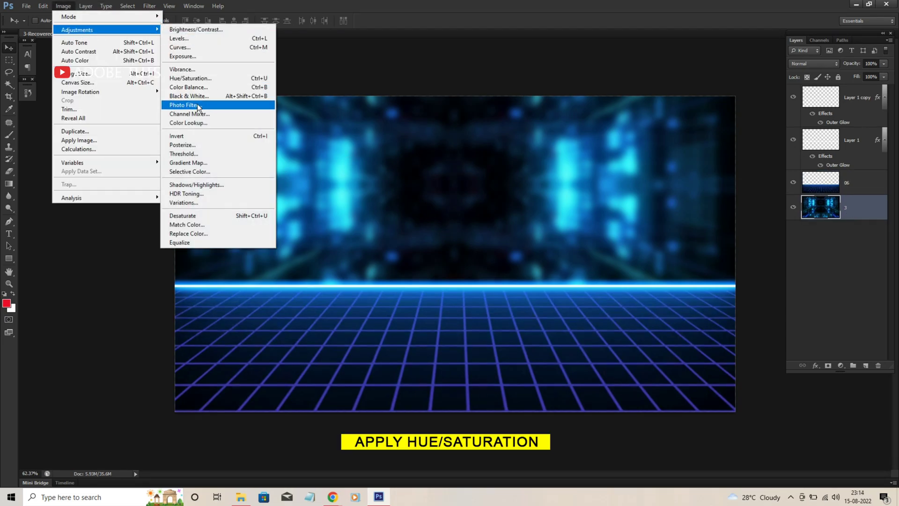
{"action": "left_click", "coordinate": [193, 77]}
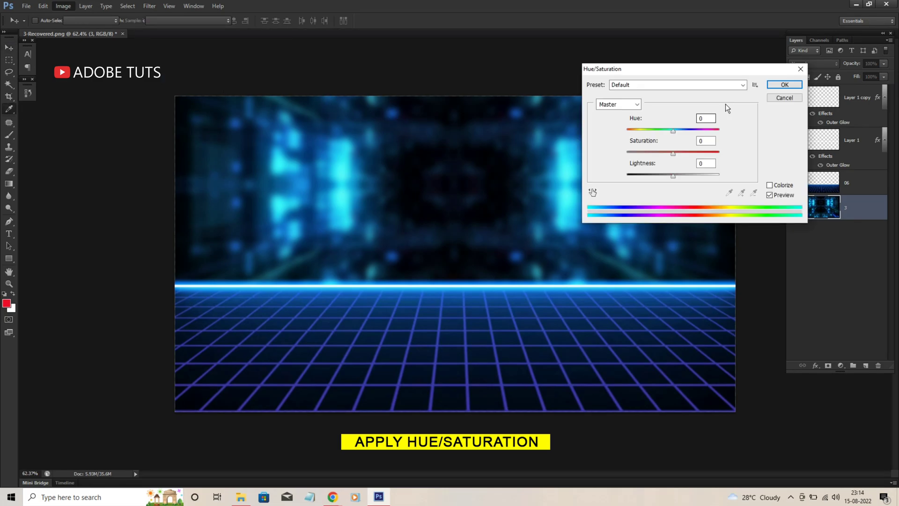
{"action": "left_click", "coordinate": [706, 141]}
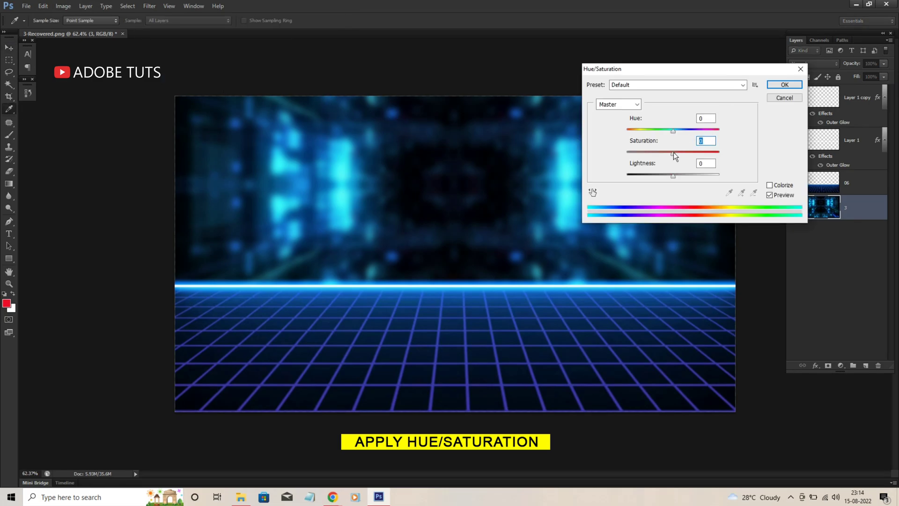
{"action": "left_click_drag", "start_coordinate": [674, 154], "coordinate": [681, 155]}
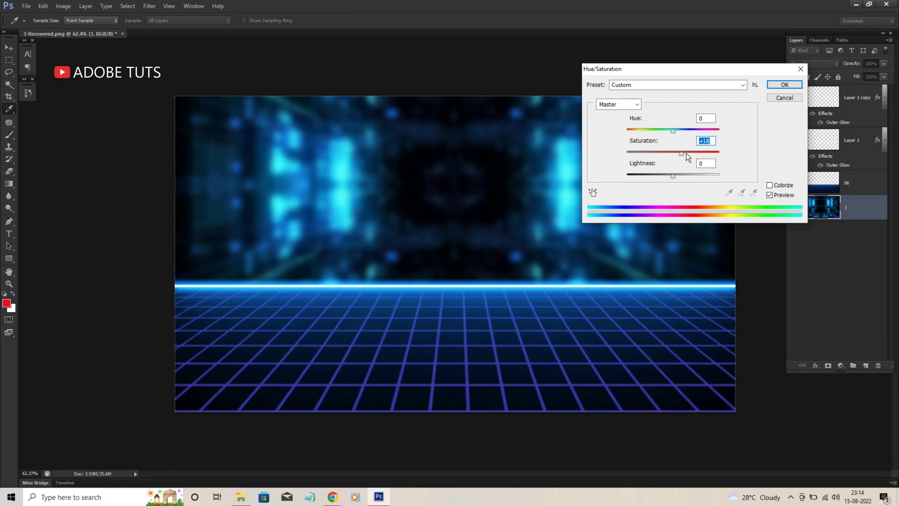
{"action": "left_click", "coordinate": [780, 84]}
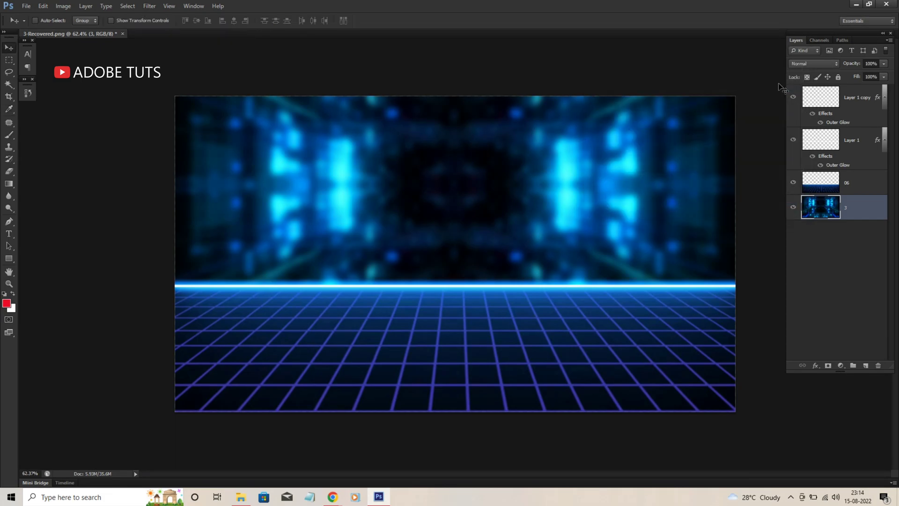
- Raise grid layer 06's saturation by +11, then place rider image 888 into the document
{"action": "left_click", "coordinate": [846, 181]}
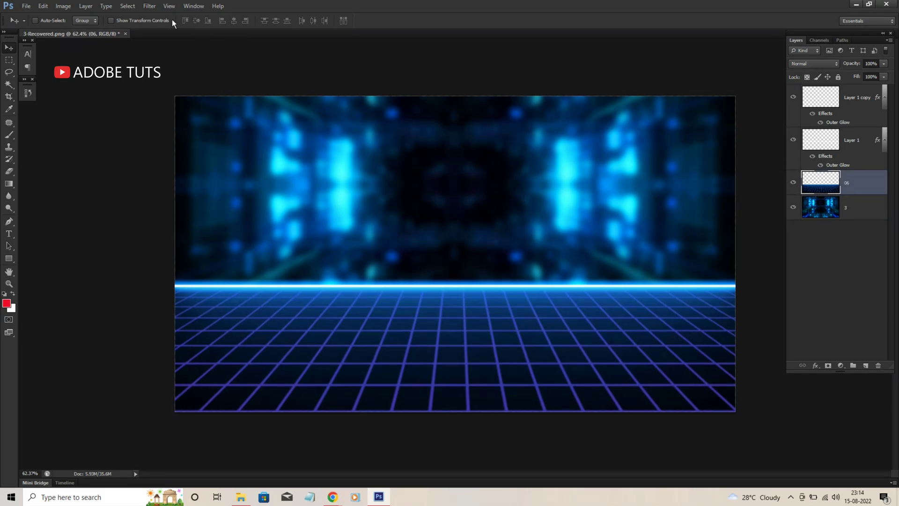
{"action": "left_click", "coordinate": [64, 6]}
{"action": "mouse_move", "coordinate": [77, 30]}
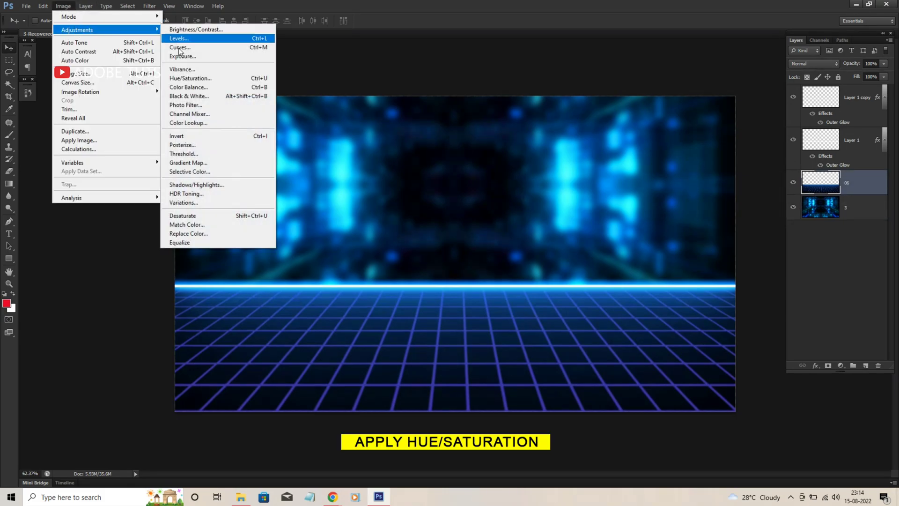
{"action": "left_click", "coordinate": [206, 79]}
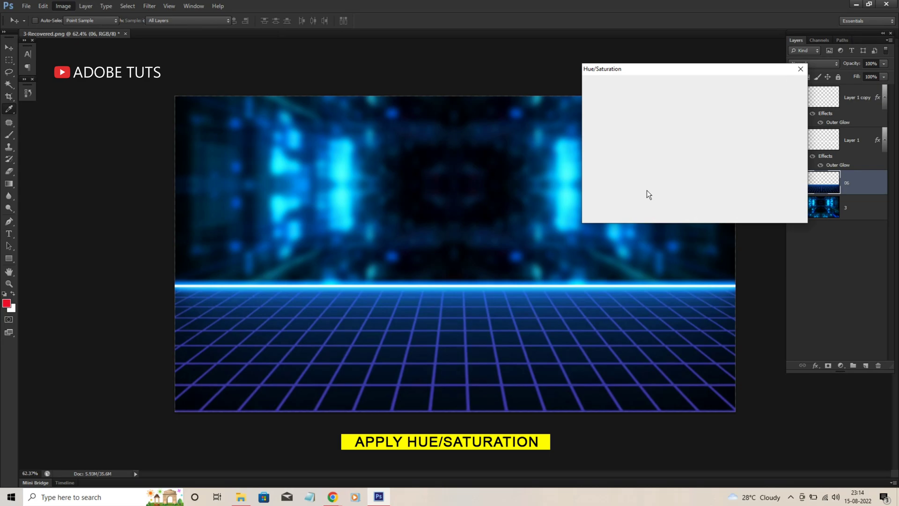
{"action": "left_click_drag", "start_coordinate": [673, 153], "coordinate": [678, 154]}
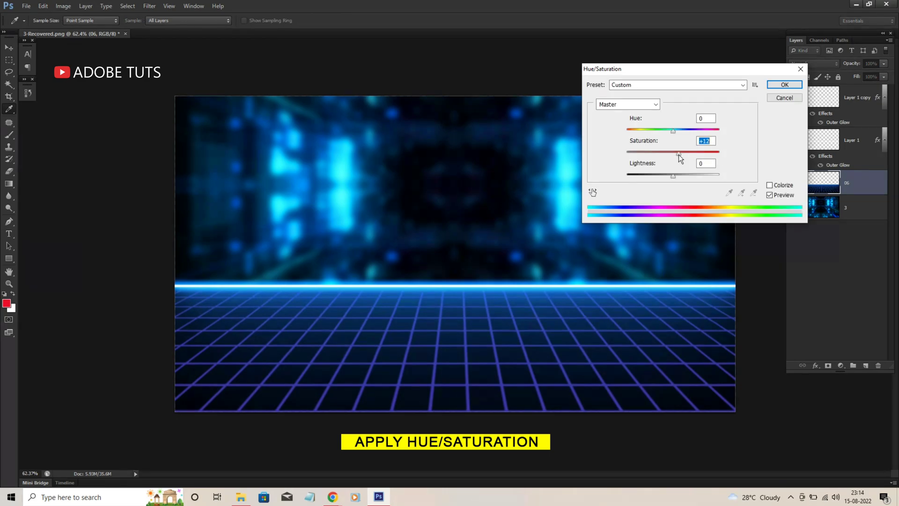
{"action": "left_click", "coordinate": [775, 88]}
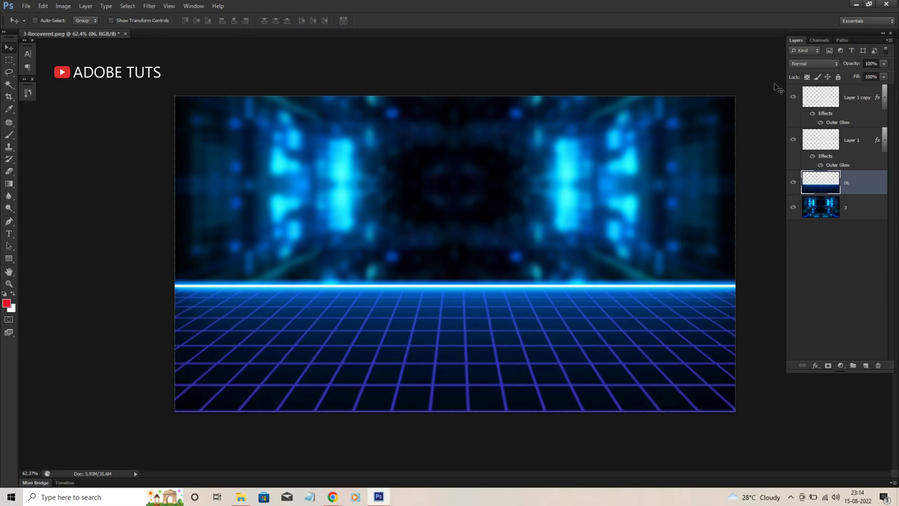
{"action": "left_click", "coordinate": [241, 497]}
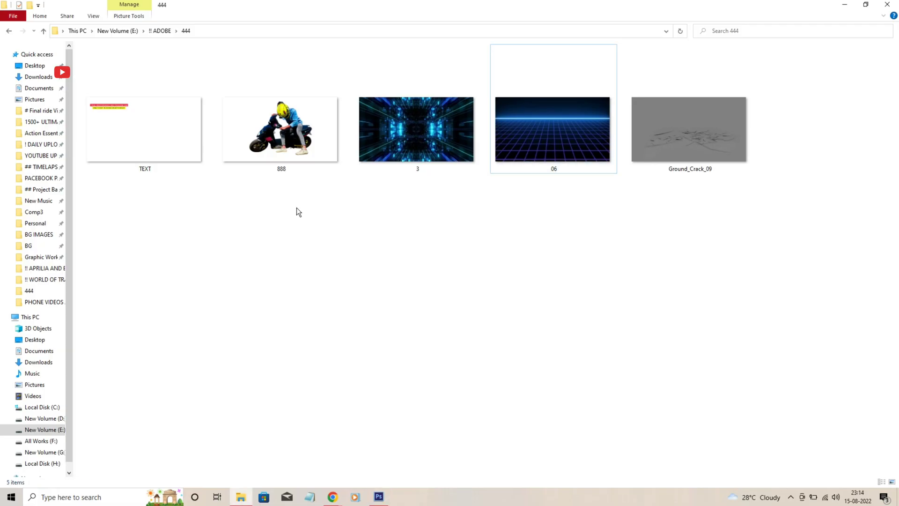
{"action": "mouse_move", "coordinate": [281, 129]}
{"action": "left_mouse_down"}
{"action": "mouse_move", "coordinate": [304, 276]}
{"action": "mouse_move", "coordinate": [401, 281]}
{"action": "left_mouse_up"}
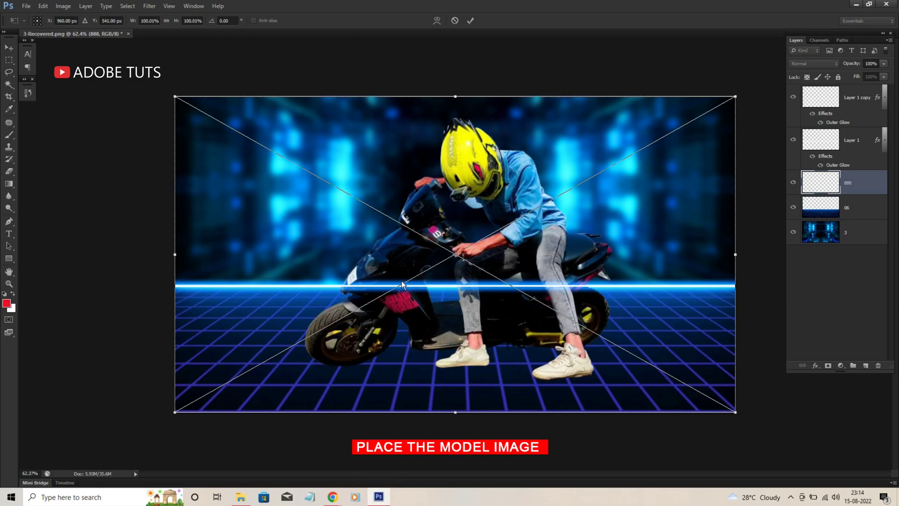
- Commit the placed rider image and rasterize the 888 layer
{"action": "key", "text": "Return"}
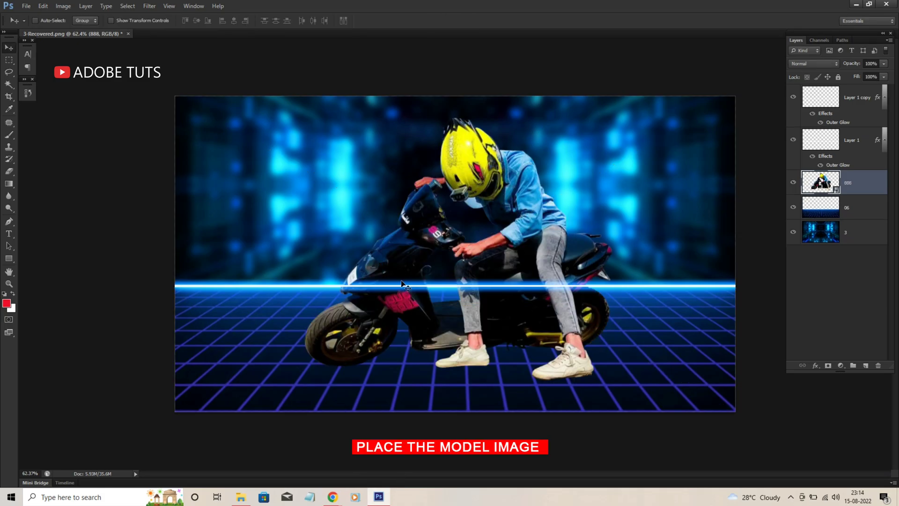
{"action": "right_click", "coordinate": [855, 187]}
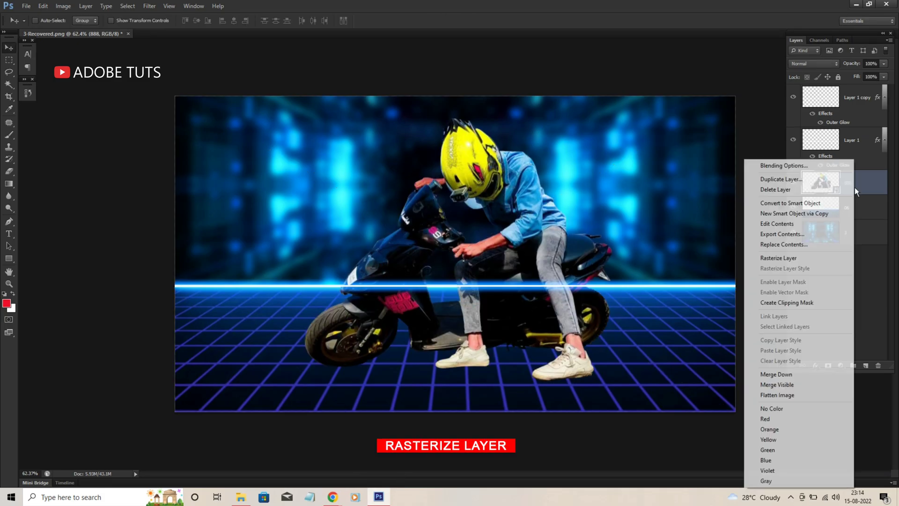
{"action": "left_click", "coordinate": [784, 265]}
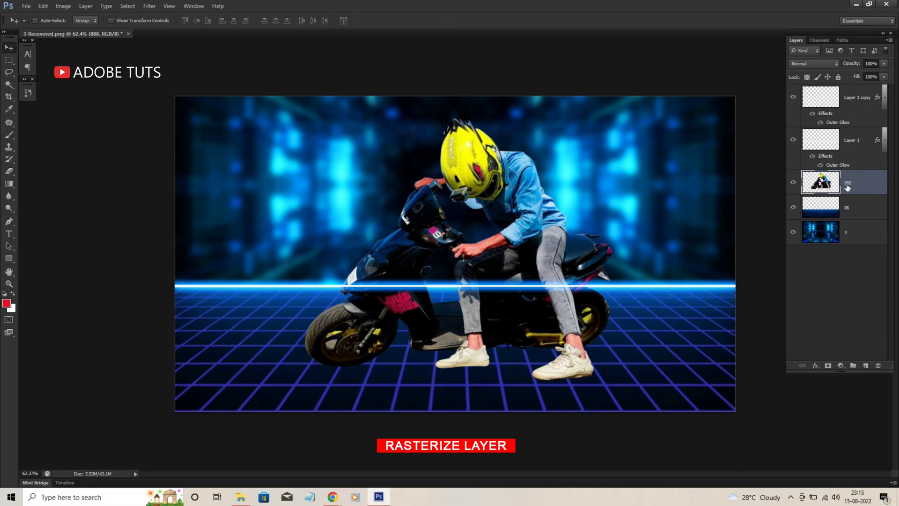
- Move layer 888 to the top of the layer stack and select Layer 1 copy
{"action": "left_click_drag", "start_coordinate": [846, 190], "coordinate": [849, 78]}
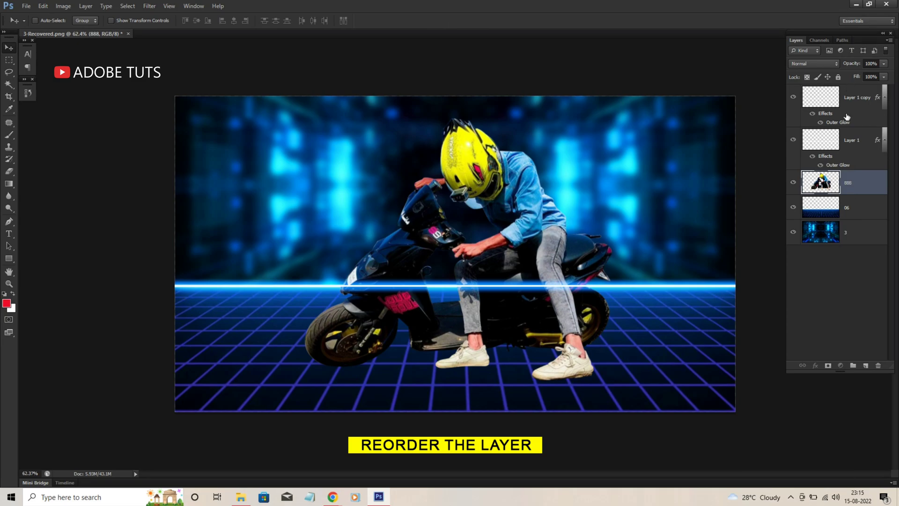
{"action": "key", "text": "ctrl+bracketright"}
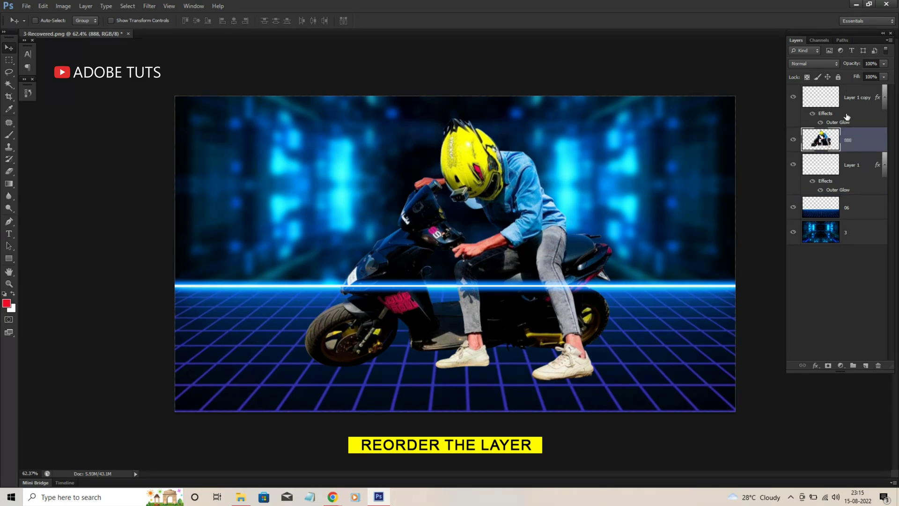
{"action": "key", "text": "ctrl+bracketright"}
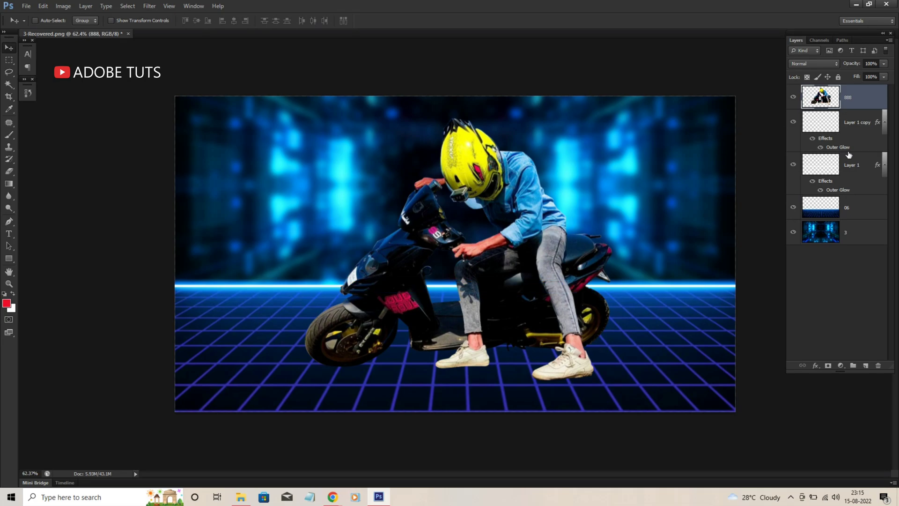
{"action": "left_click", "coordinate": [857, 117]}
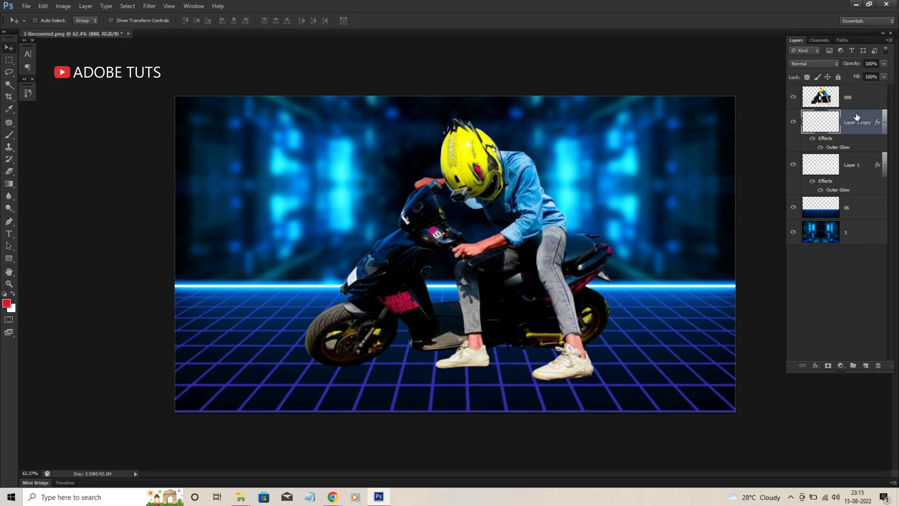
- Add a new Layer 2 above Layer 1 copy, swap colours and choose the standard Brush tool
{"action": "left_click", "coordinate": [866, 366]}
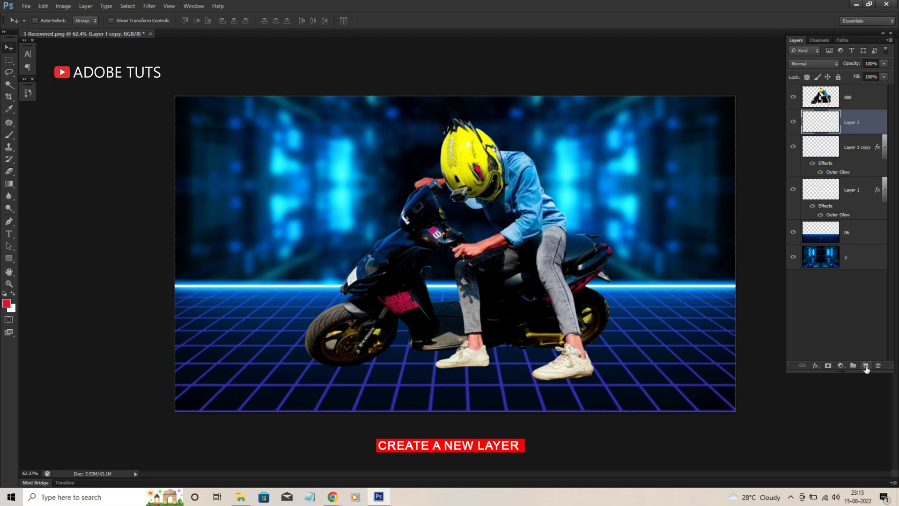
{"action": "left_click", "coordinate": [13, 294]}
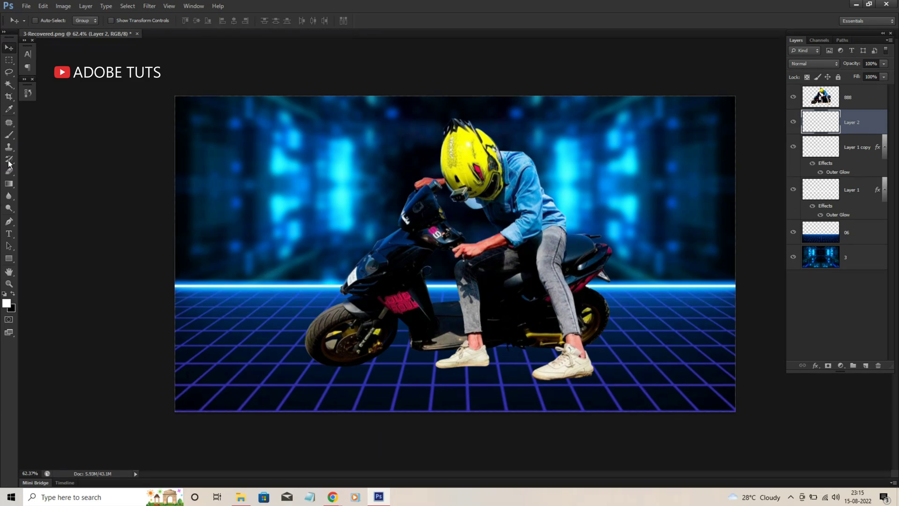
{"action": "left_click", "coordinate": [9, 136]}
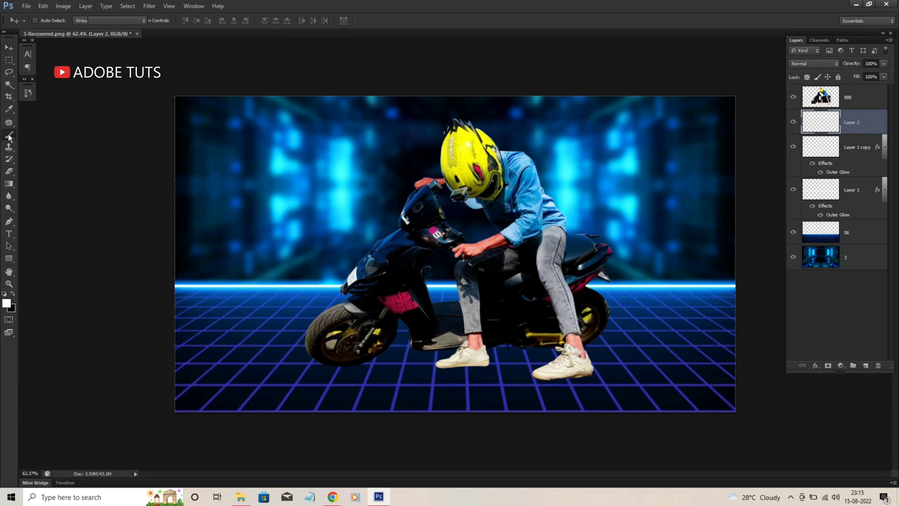
{"action": "left_click_drag", "start_coordinate": [13, 133], "coordinate": [49, 134]}
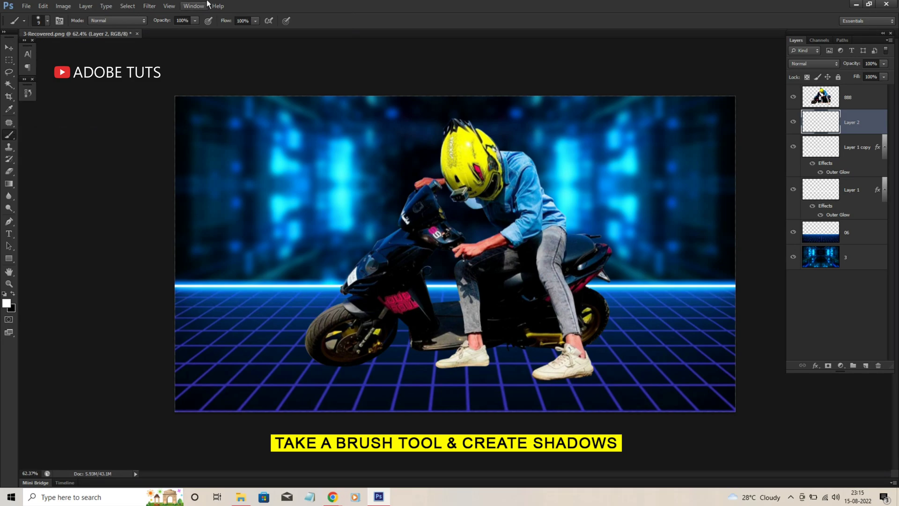
- Bring up the Brush Presets panel from the Window menu and show the brush tip shape settings
{"action": "left_click", "coordinate": [193, 6]}
{"action": "left_click", "coordinate": [215, 78]}
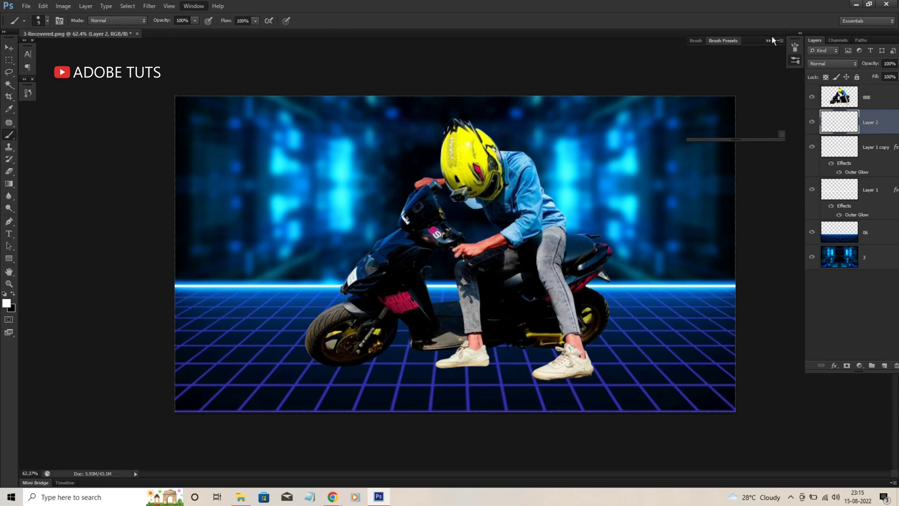
{"action": "mouse_move", "coordinate": [795, 47]}
{"action": "left_mouse_down"}
{"action": "mouse_move", "coordinate": [370, 71]}
{"action": "mouse_move", "coordinate": [37, 118]}
{"action": "left_mouse_up"}
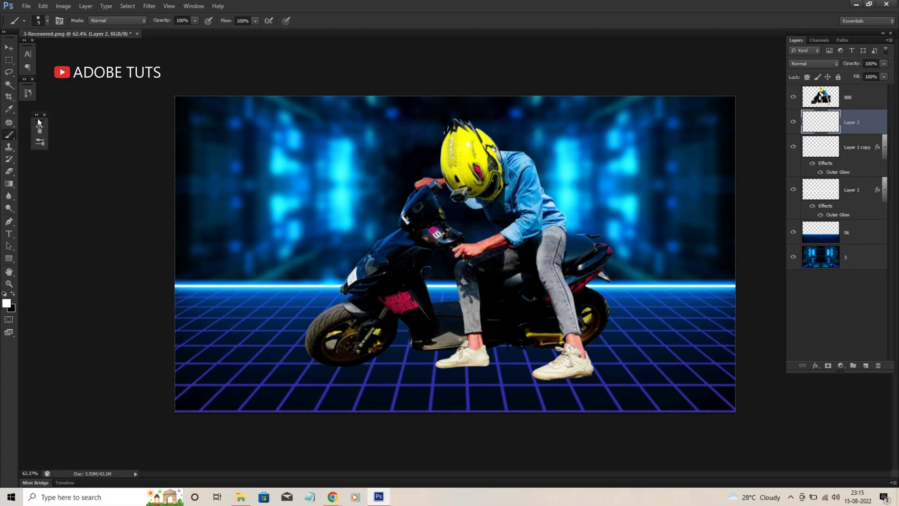
{"action": "left_click", "coordinate": [30, 123]}
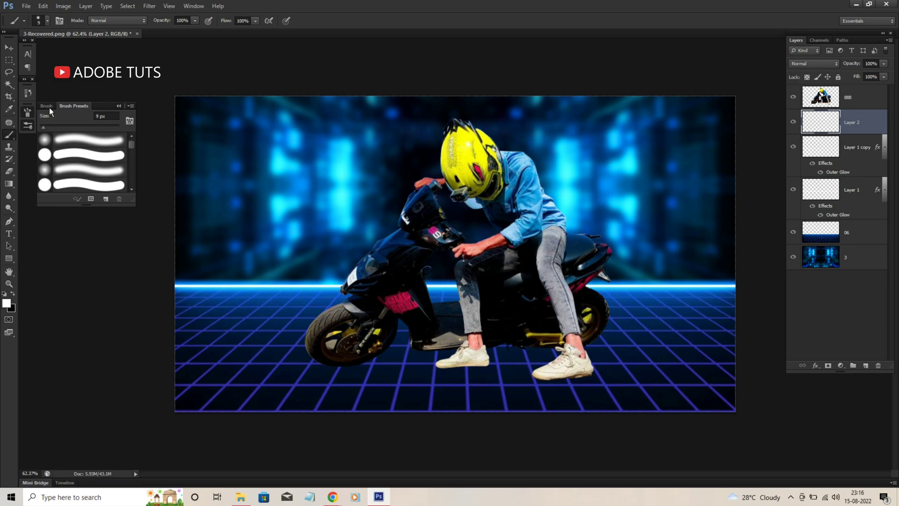
{"action": "left_click", "coordinate": [49, 108]}
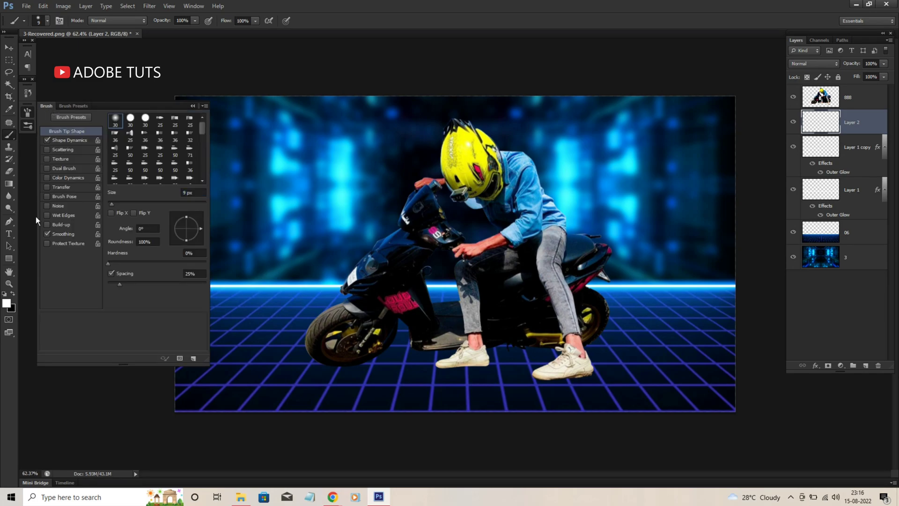
- Make black the foreground and set a 243 px brush tip with 5% roundness at 6°
{"action": "left_click", "coordinate": [13, 293]}
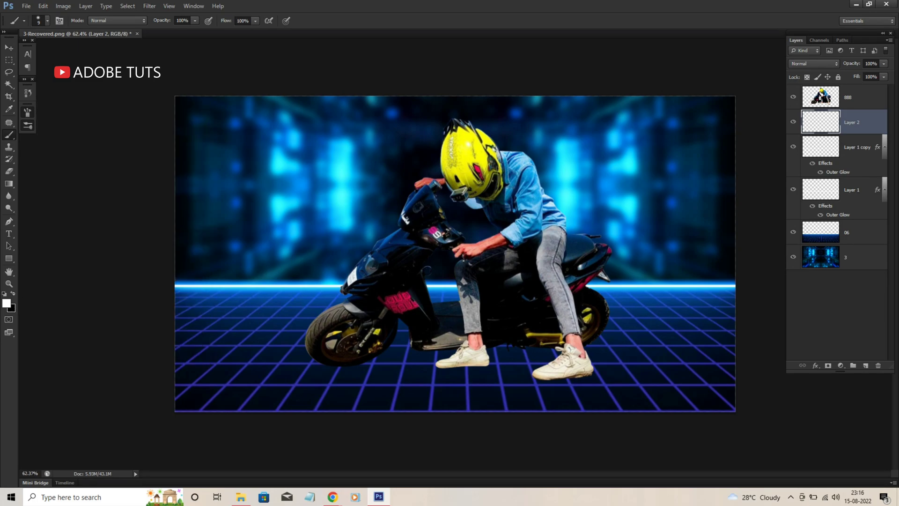
{"action": "left_click", "coordinate": [28, 124]}
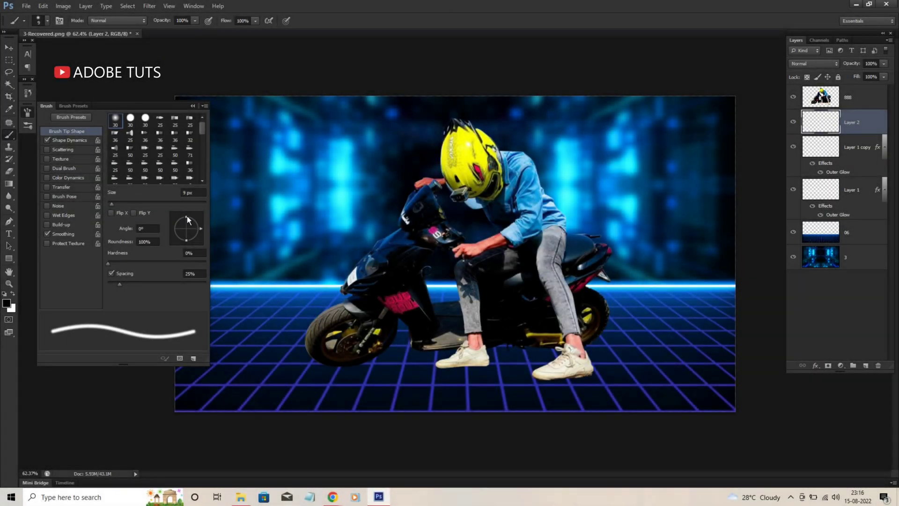
{"action": "left_click_drag", "start_coordinate": [187, 217], "coordinate": [190, 226]}
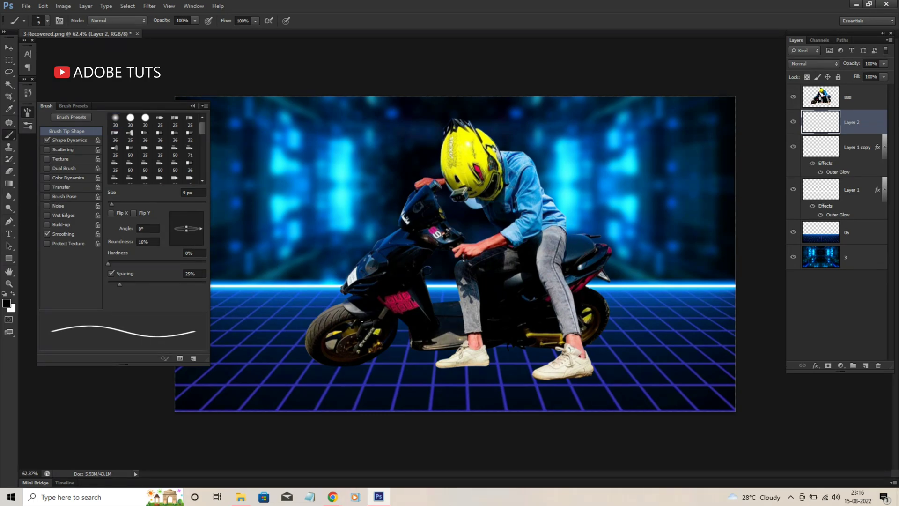
{"action": "left_click_drag", "start_coordinate": [111, 204], "coordinate": [132, 204]}
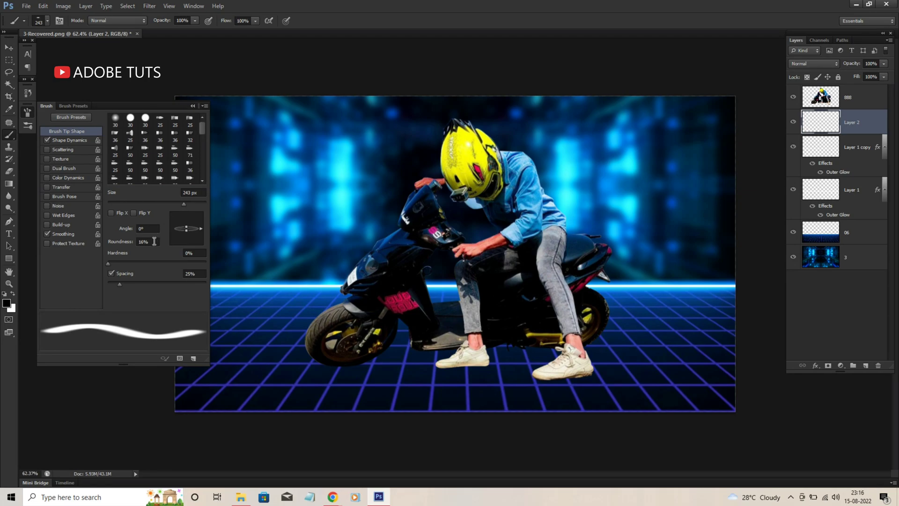
{"action": "left_click", "coordinate": [139, 242]}
{"action": "type", "text": "5"}
{"action": "key", "text": "Return"}
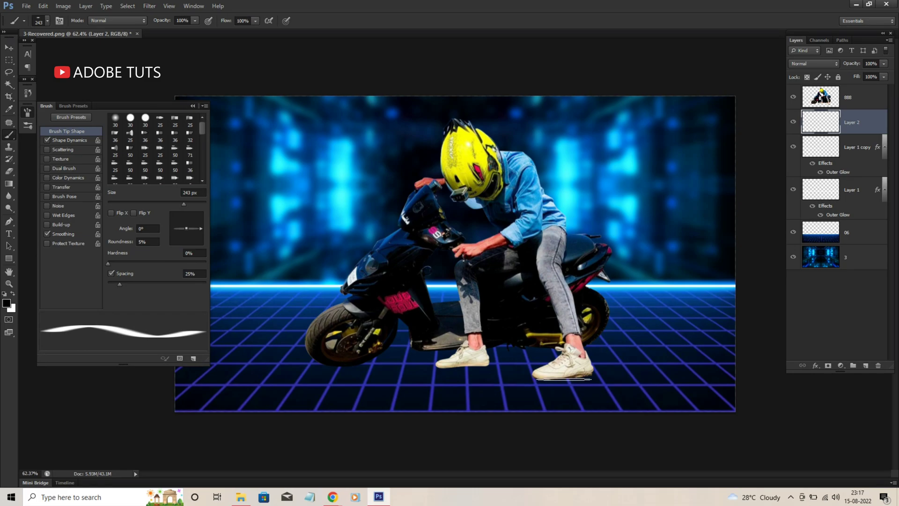
{"action": "left_click", "coordinate": [147, 231]}
{"action": "type", "text": "6"}
{"action": "key", "text": "Return"}
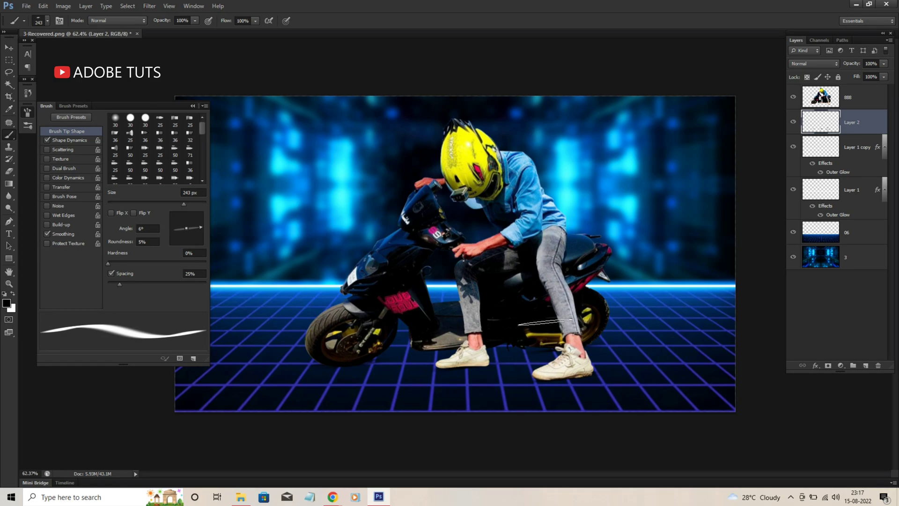
- Collapse the brush settings, switch to the Move tool and select Layer 1 copy
{"action": "left_click", "coordinate": [192, 106]}
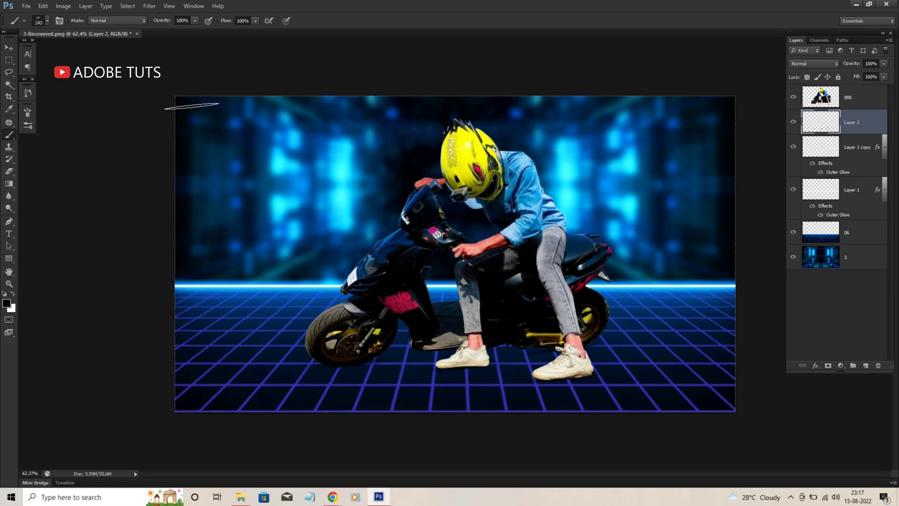
{"action": "left_click", "coordinate": [10, 48]}
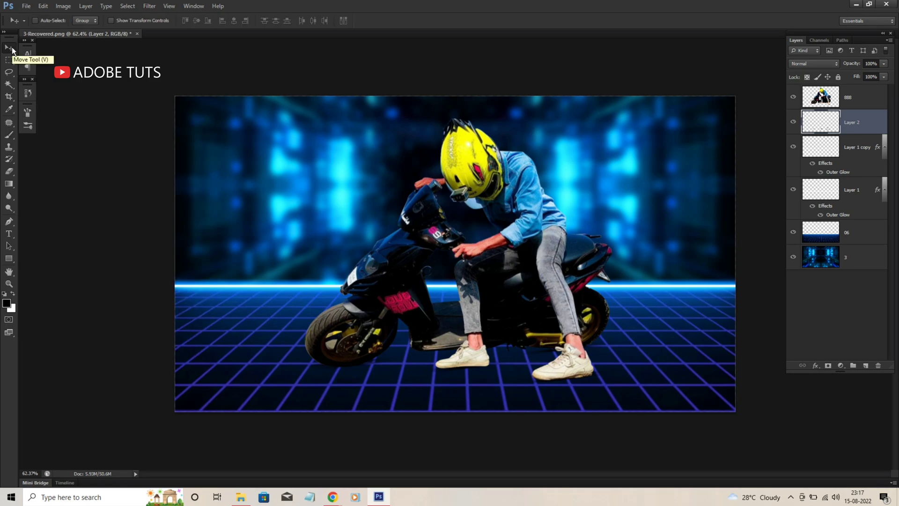
{"action": "left_click", "coordinate": [864, 99]}
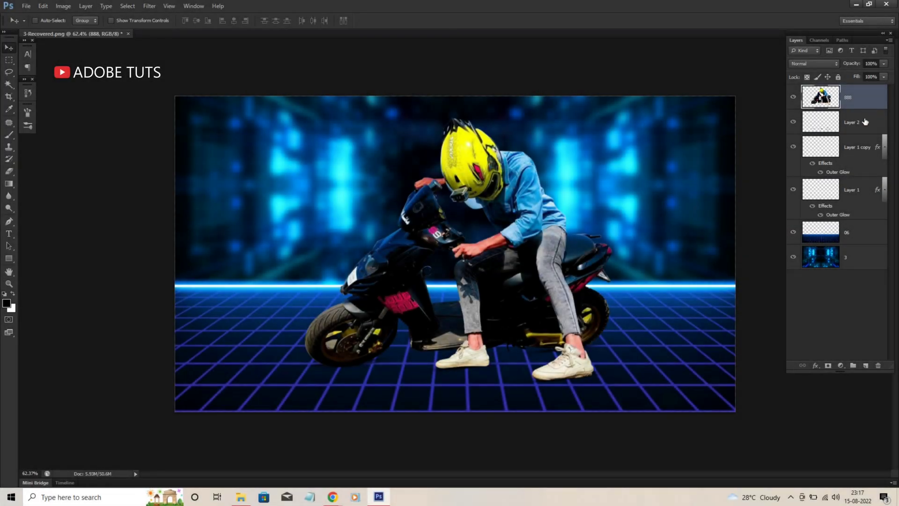
{"action": "left_click", "coordinate": [865, 122]}
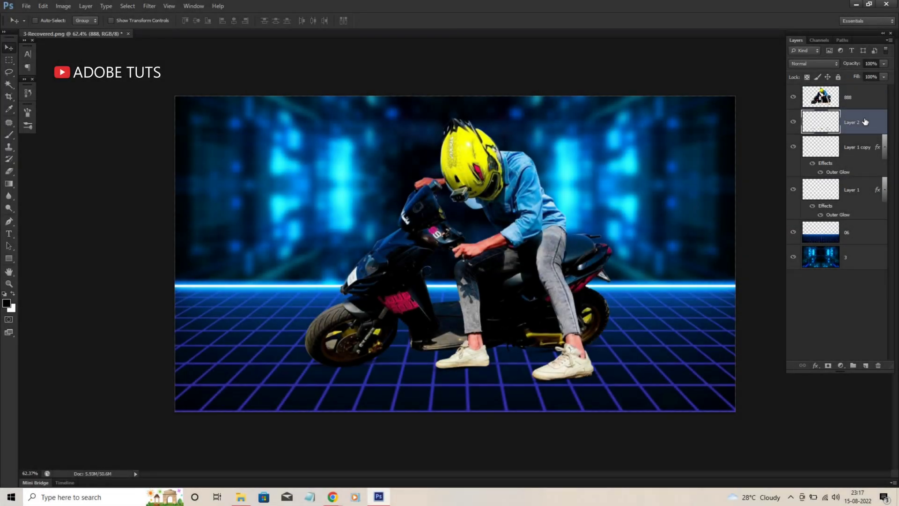
{"action": "left_click", "coordinate": [866, 145]}
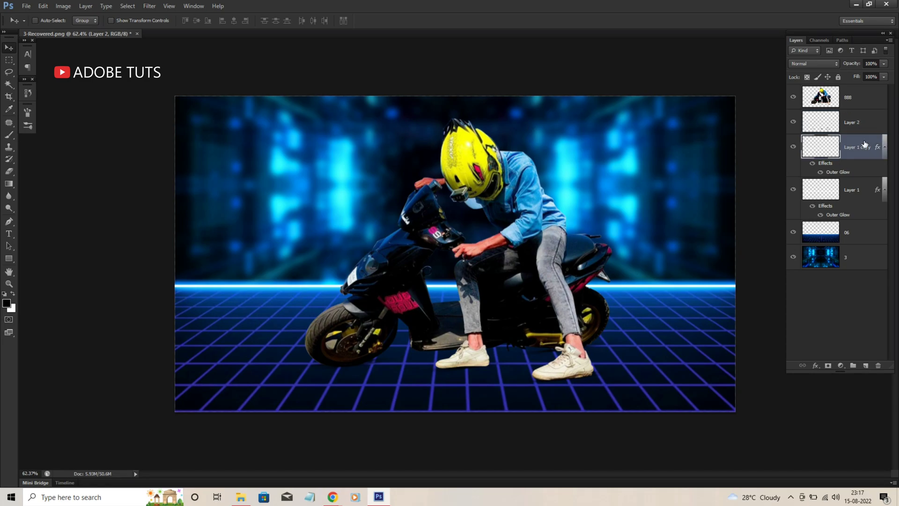
- Drag Ground_Crack_09 from the 444 folder into Photoshop and drop it on the canvas
{"action": "left_click", "coordinate": [242, 498]}
{"action": "left_click_drag", "start_coordinate": [689, 131], "coordinate": [379, 500]}
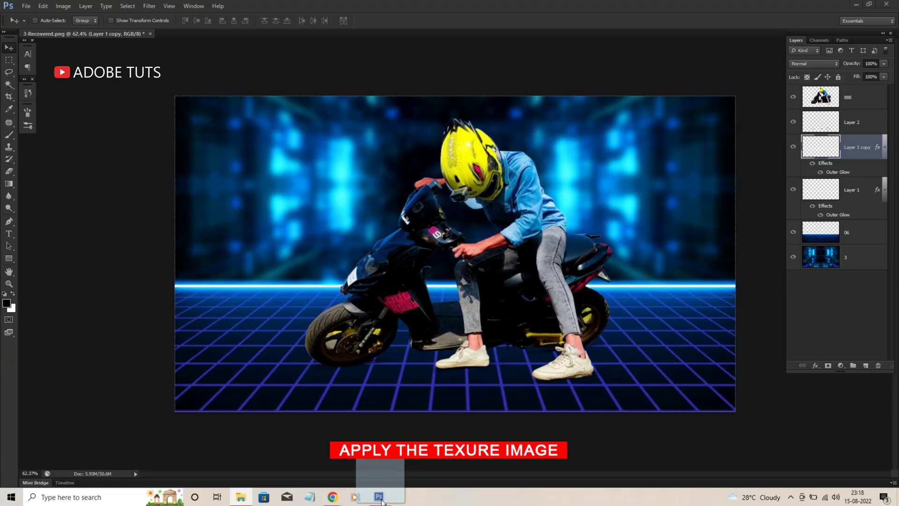
{"action": "left_click_drag", "start_coordinate": [379, 501], "coordinate": [437, 335]}
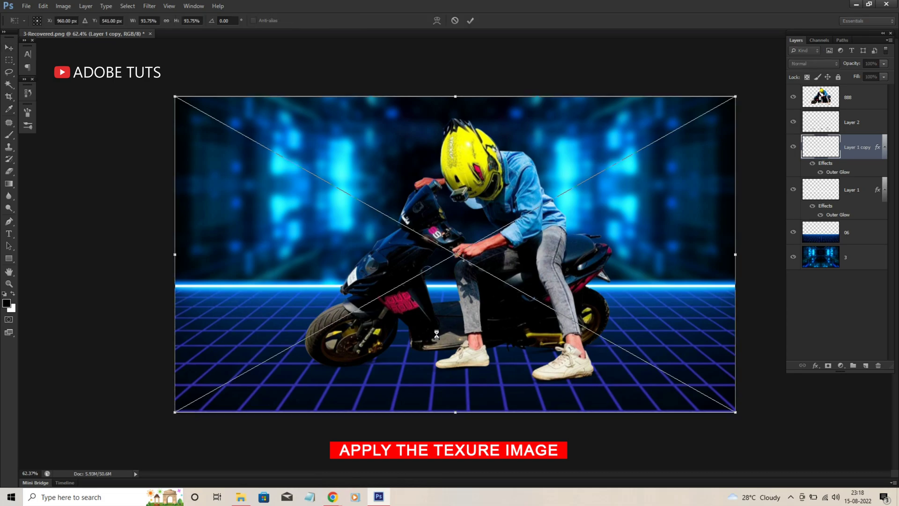
- Commit and rasterize the Ground_Crack_09 layer, then move the texture lower on the canvas
{"action": "key", "text": "Return"}
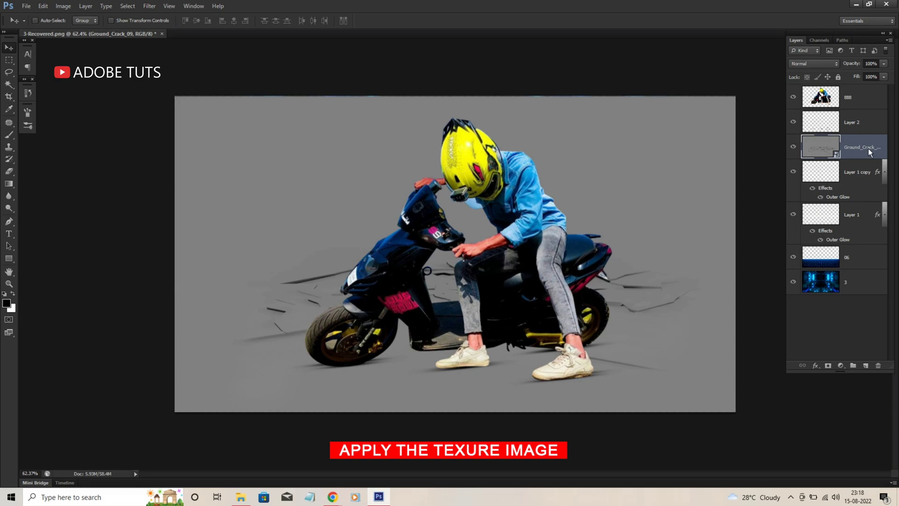
{"action": "right_click", "coordinate": [866, 149]}
{"action": "left_click", "coordinate": [851, 250]}
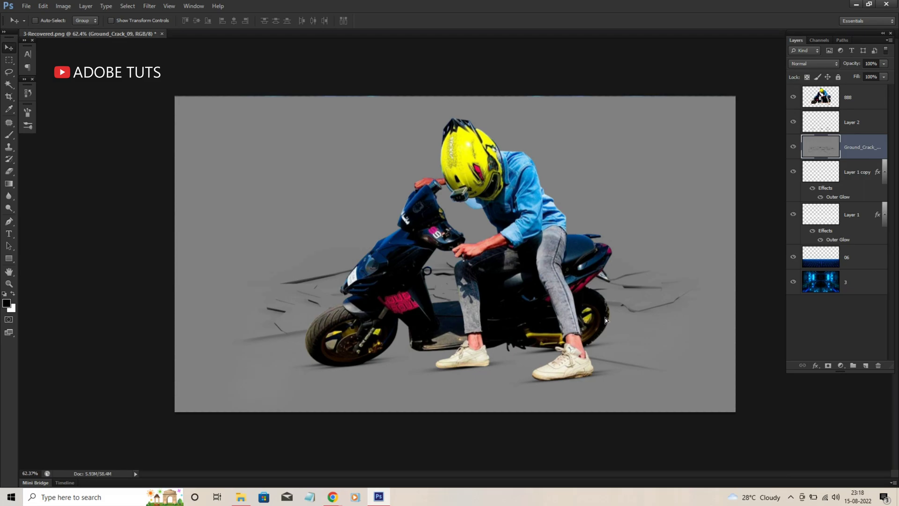
{"action": "left_click_drag", "start_coordinate": [605, 318], "coordinate": [606, 354]}
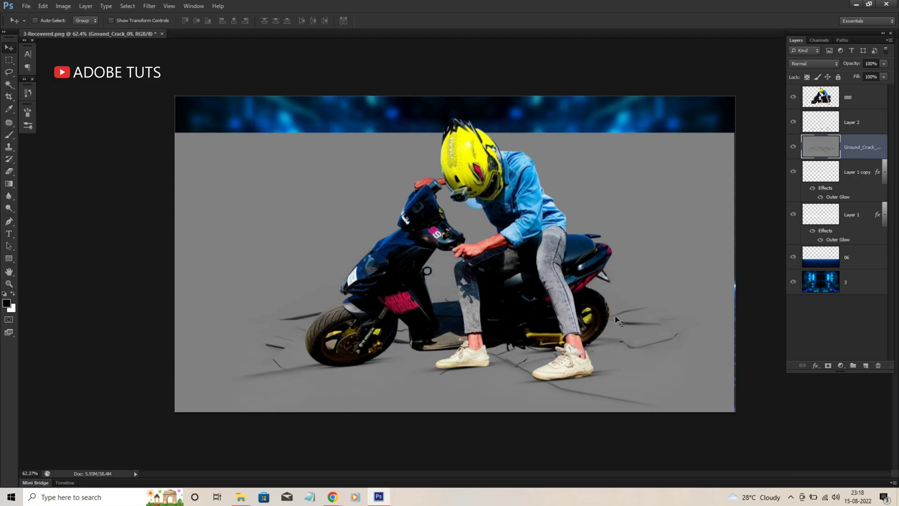
{"action": "left_click_drag", "start_coordinate": [618, 321], "coordinate": [615, 309]}
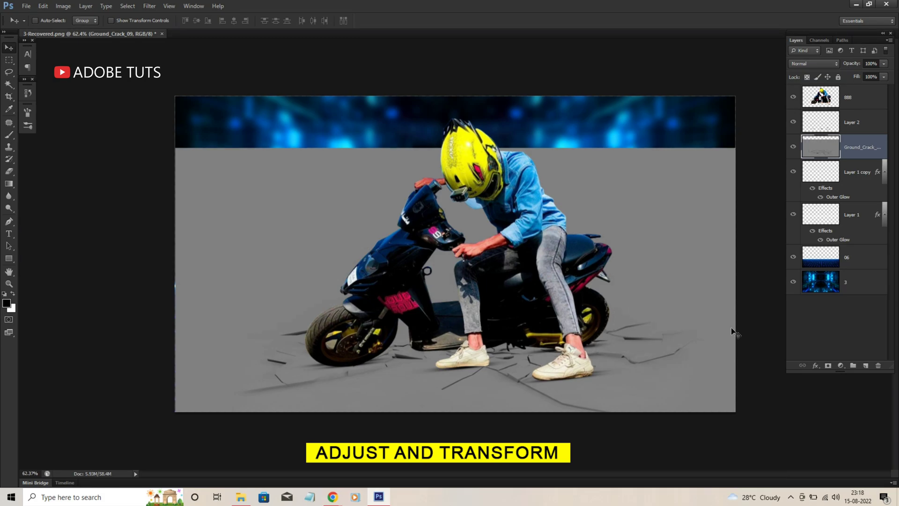
- Scale the crack texture to about 110% and raise it slightly beneath the rider
{"action": "key", "text": "ctrl+t"}
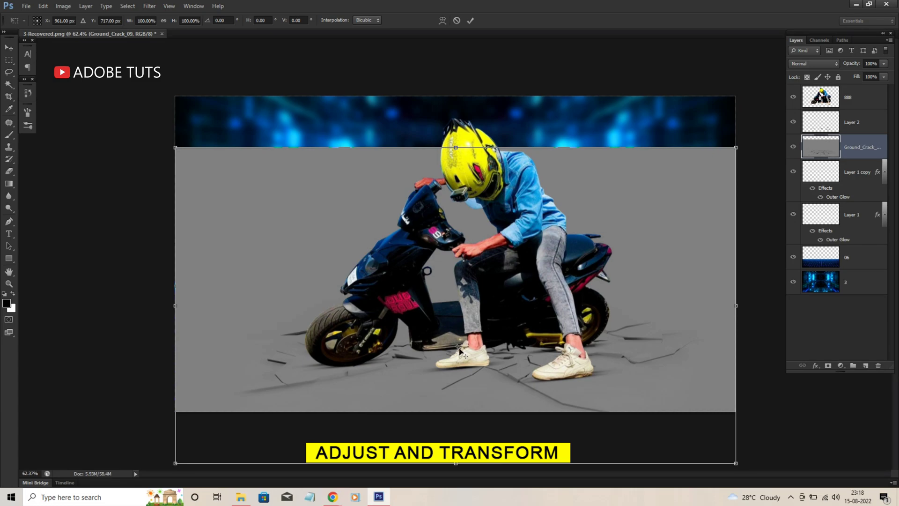
{"action": "left_click_drag", "start_coordinate": [166, 130], "coordinate": [157, 110]}
{"action": "left_click_drag", "start_coordinate": [459, 289], "coordinate": [458, 280]}
{"action": "key", "text": "Return"}
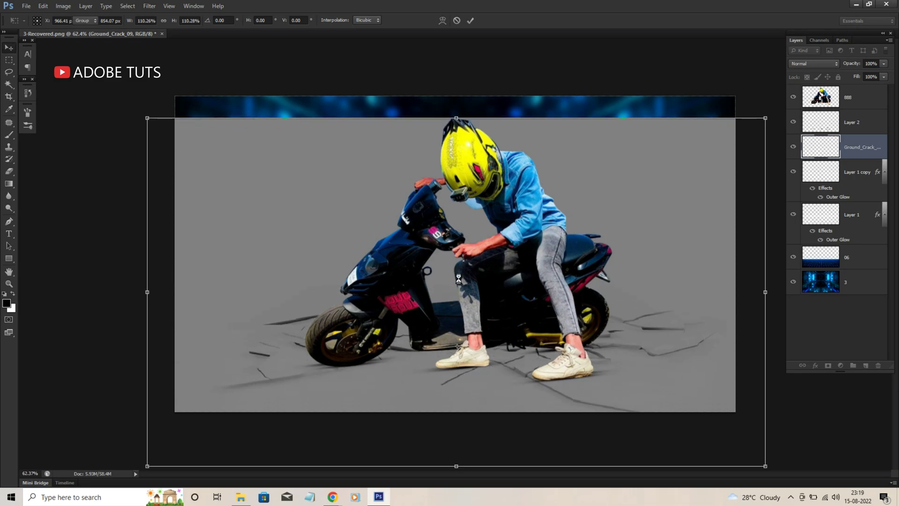
{"action": "key", "text": "m"}
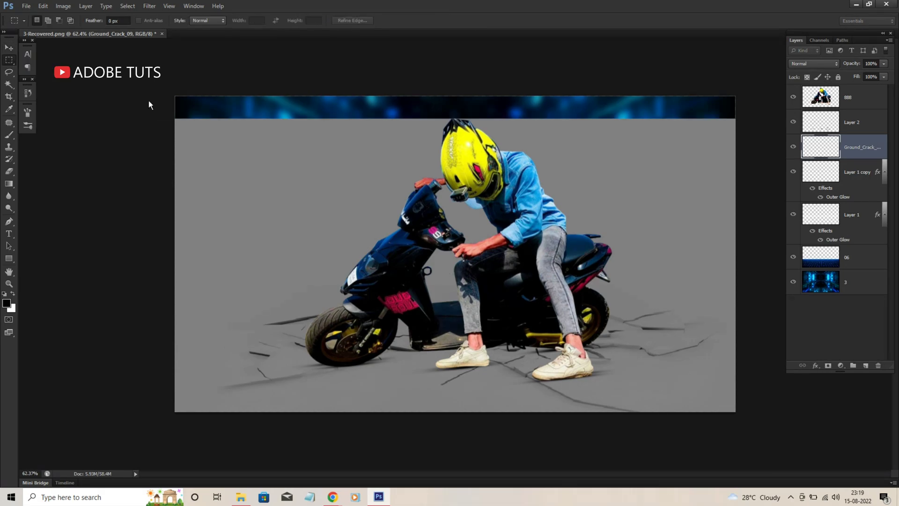
- Stretch the crack layer's top band up to the canvas edge (140% height), then deselect
{"action": "left_click_drag", "start_coordinate": [174, 96], "coordinate": [754, 181]}
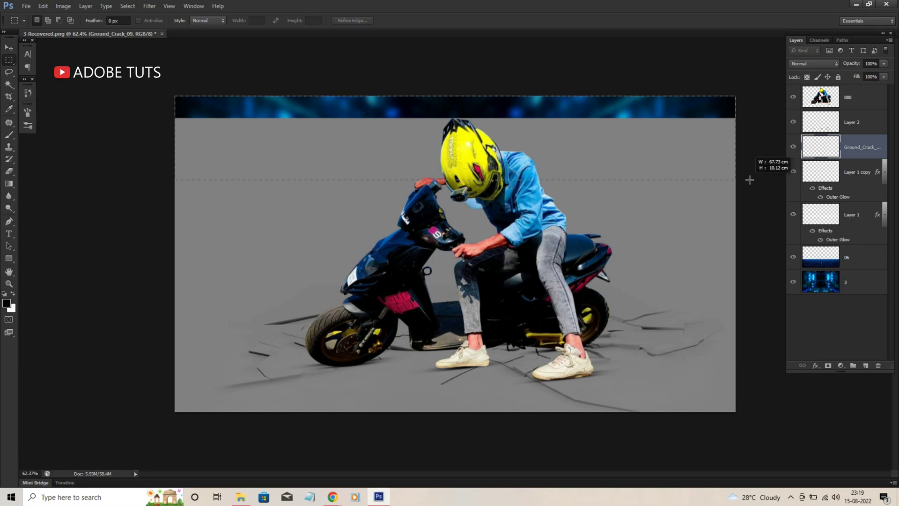
{"action": "left_click", "coordinate": [780, 191]}
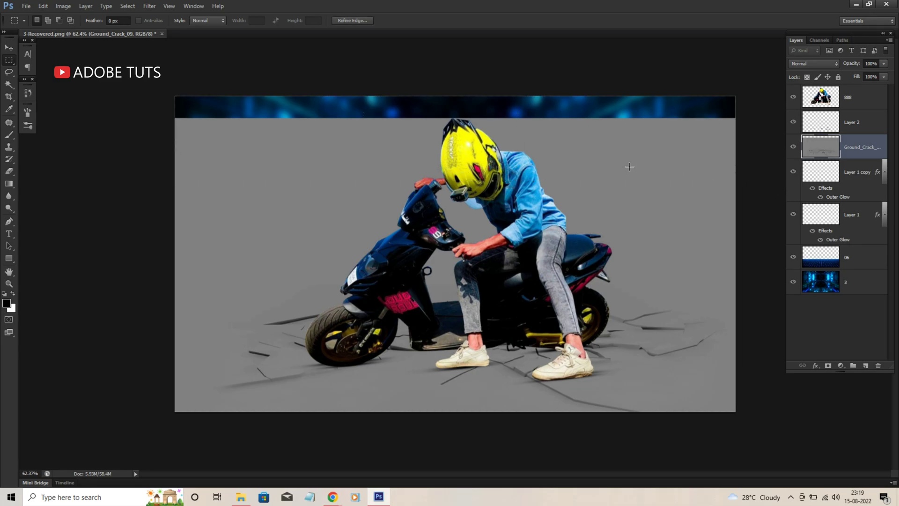
{"action": "key", "text": "ctrl+t"}
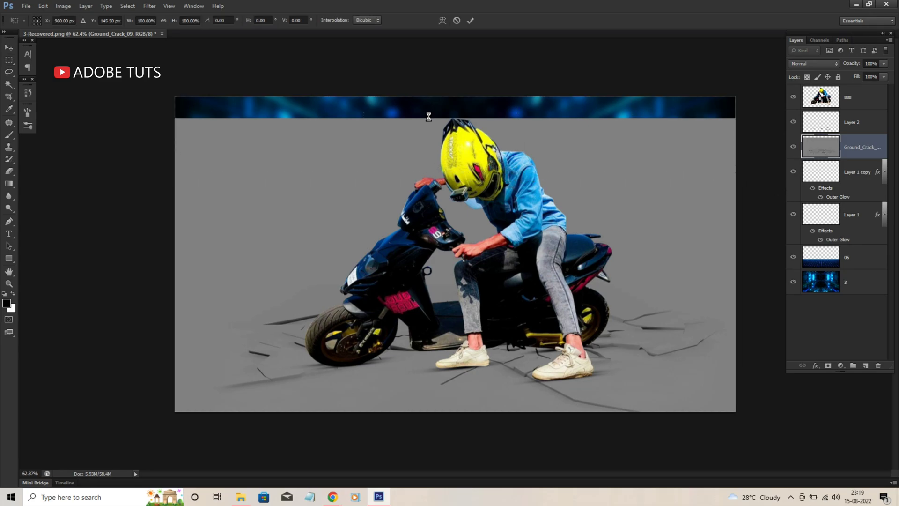
{"action": "left_click_drag", "start_coordinate": [454, 139], "coordinate": [459, 62]}
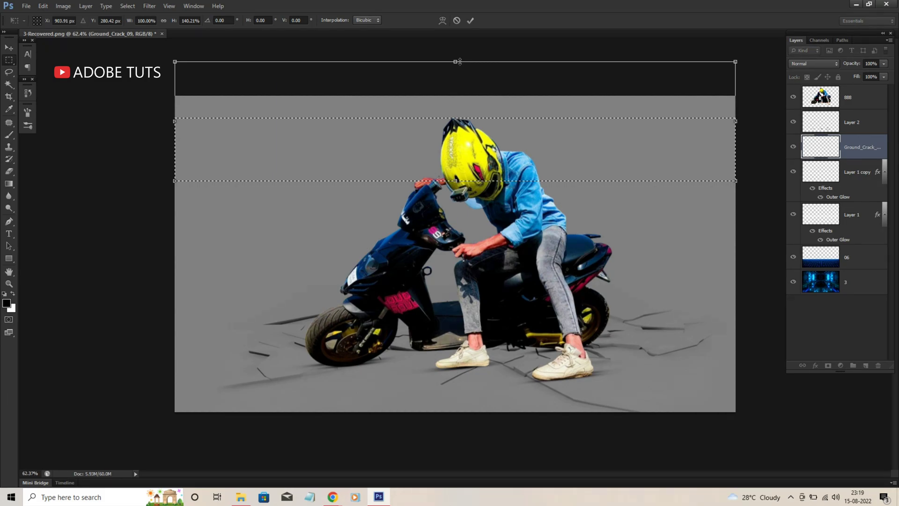
{"action": "key", "text": "Return"}
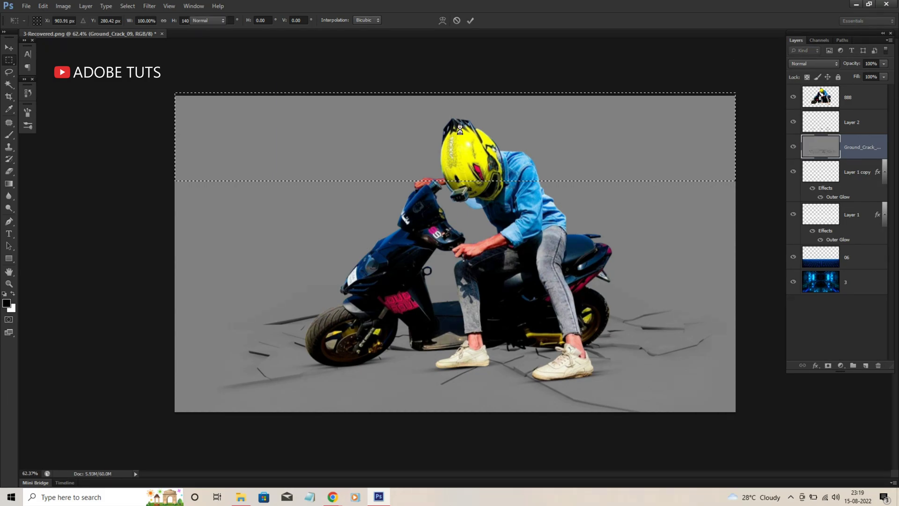
{"action": "right_click", "coordinate": [456, 130]}
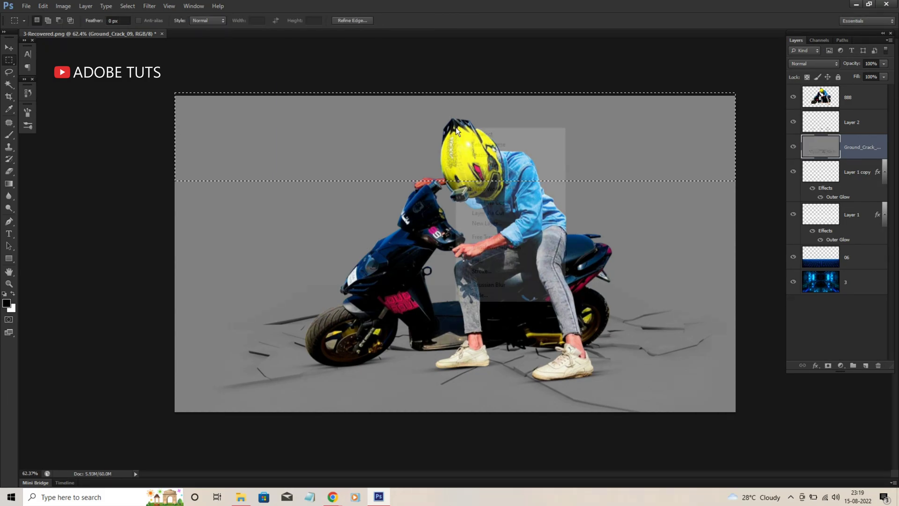
{"action": "left_click", "coordinate": [484, 132]}
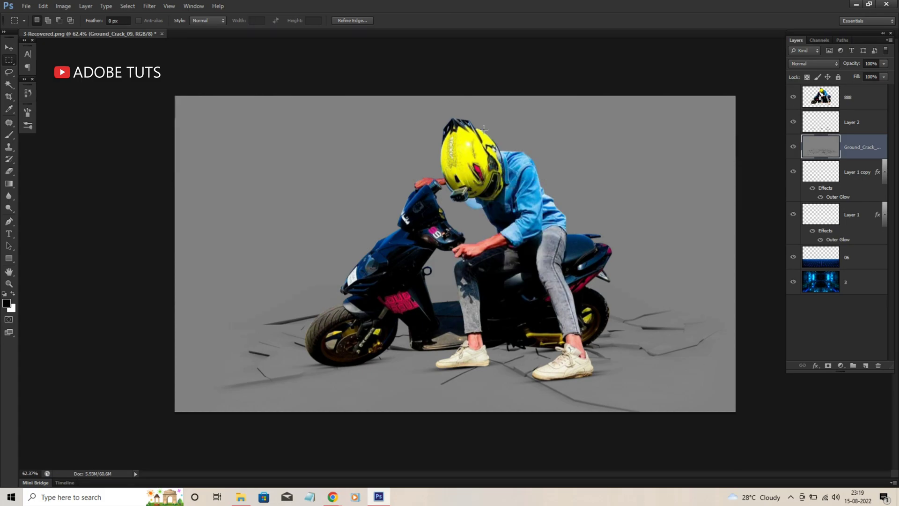
- Set Ground_Crack_09 to Divide blending and move Layer 1 copy and Layer 1 above it
{"action": "left_click", "coordinate": [815, 65]}
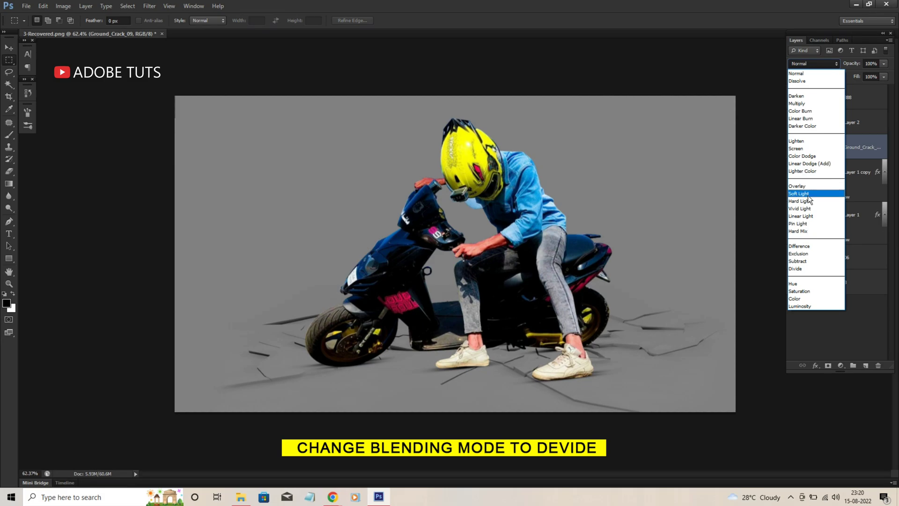
{"action": "left_click", "coordinate": [811, 269]}
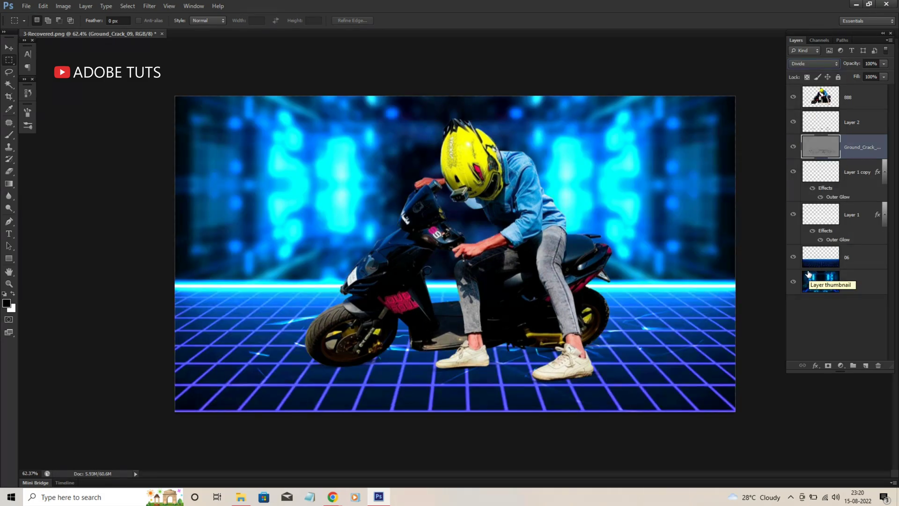
{"action": "left_click", "coordinate": [855, 122]}
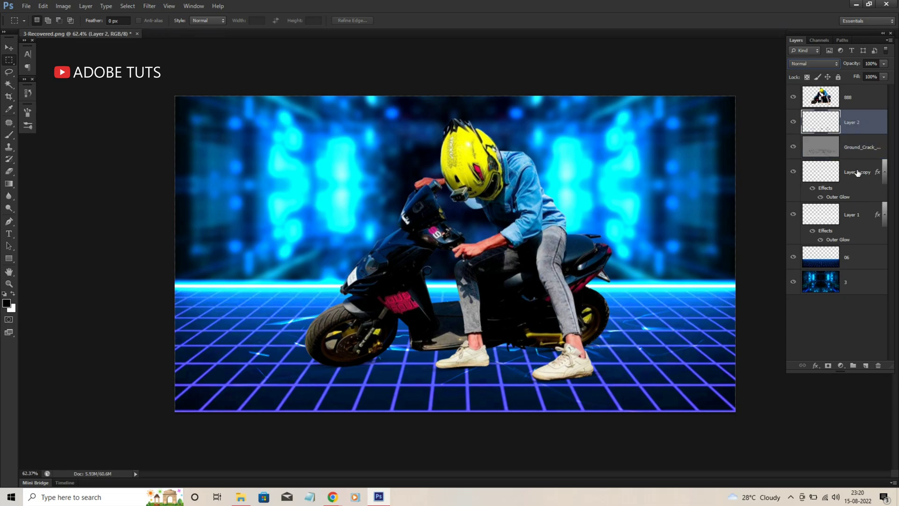
{"action": "left_click", "coordinate": [858, 173]}
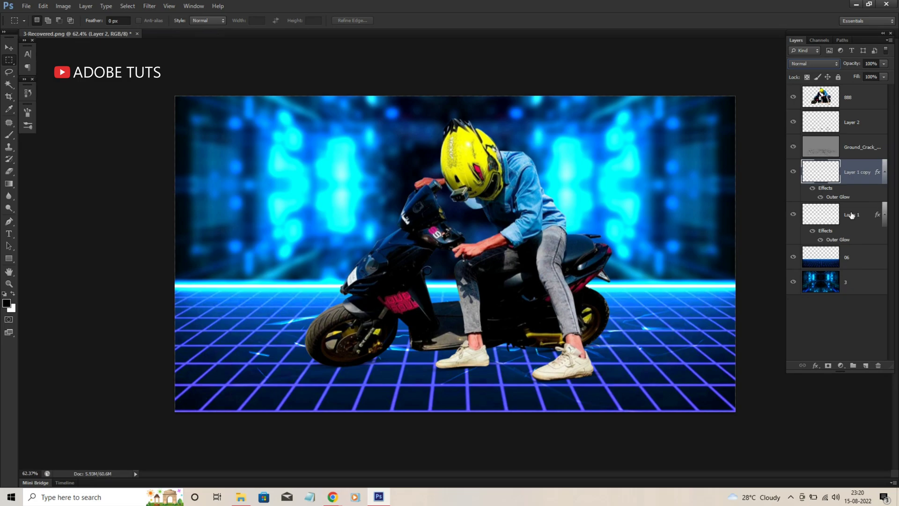
{"action": "left_click", "coordinate": [852, 215], "text": "shift"}
{"action": "mouse_move", "coordinate": [852, 215]}
{"action": "left_mouse_down"}
{"action": "mouse_move", "coordinate": [849, 132]}
{"action": "mouse_move", "coordinate": [852, 165]}
{"action": "left_mouse_up"}
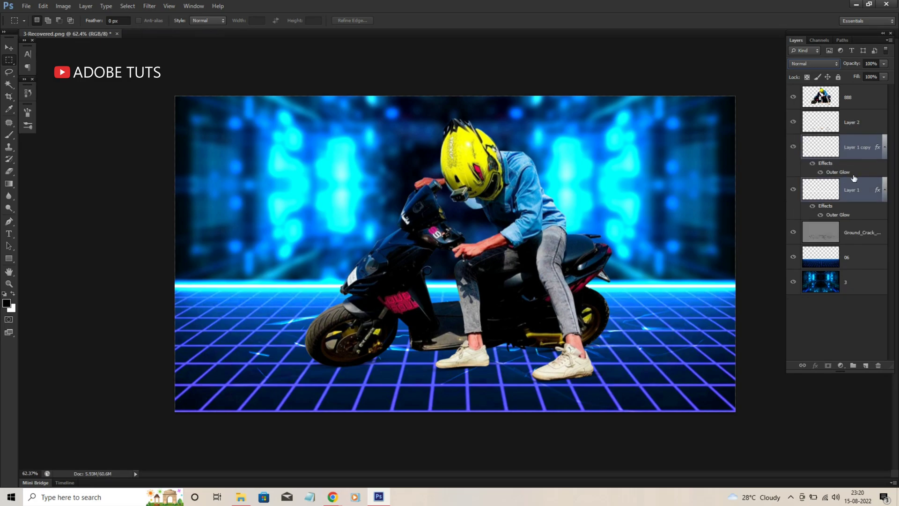
- Duplicate 888 and dodge the rider's helmet, shoulder, arm and handlebar edges, then deselect
{"action": "left_click", "coordinate": [852, 241]}
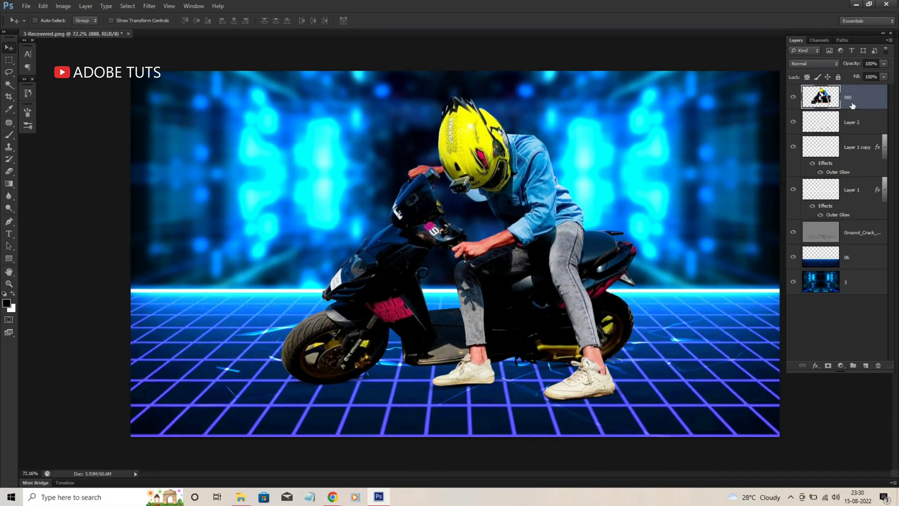
{"action": "key", "text": "ctrl+j"}
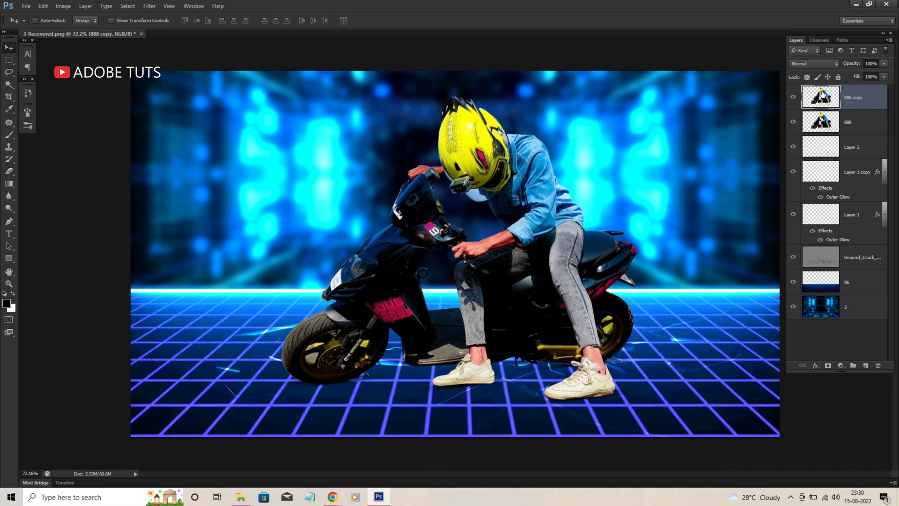
{"action": "left_click", "coordinate": [822, 95], "text": "ctrl"}
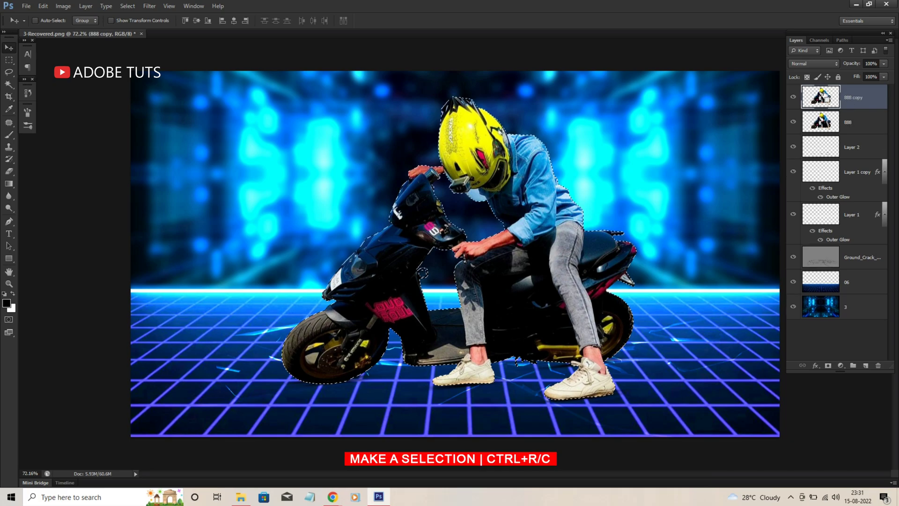
{"action": "left_click", "coordinate": [8, 208]}
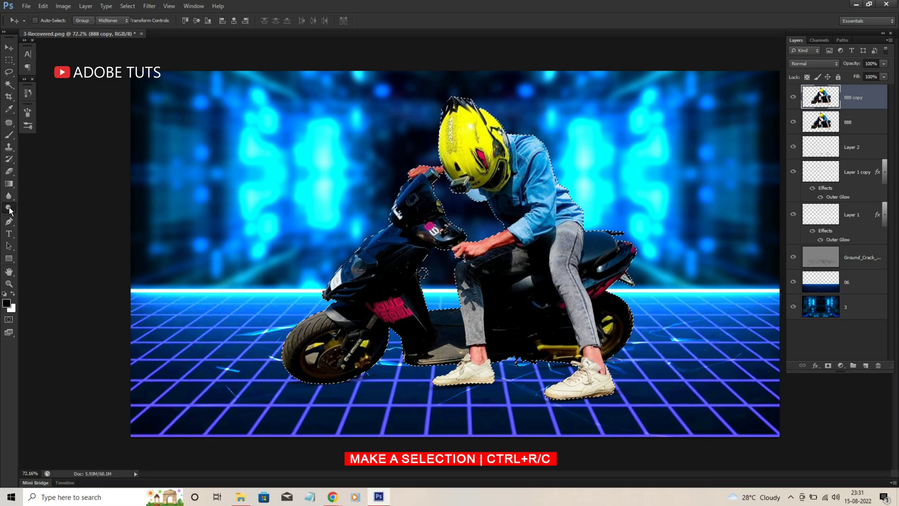
{"action": "left_click", "coordinate": [43, 206]}
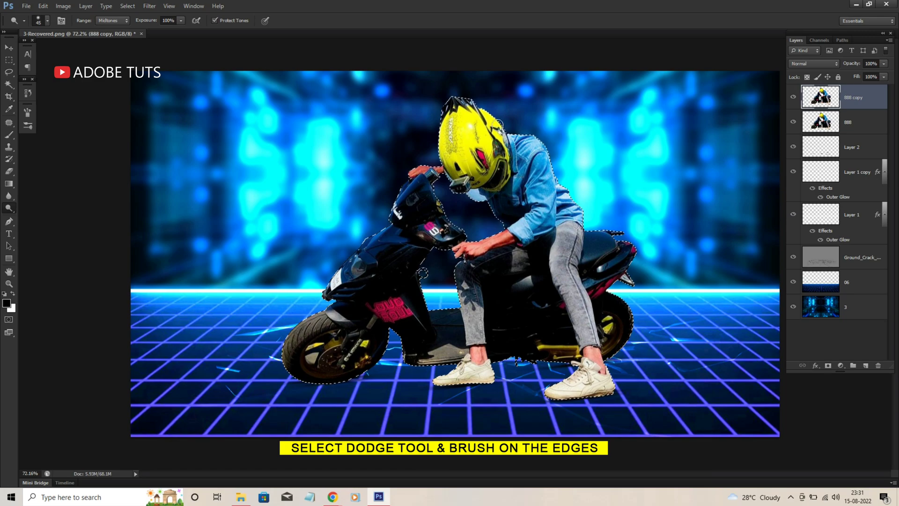
{"action": "mouse_move", "coordinate": [500, 124]}
{"action": "left_mouse_down"}
{"action": "mouse_move", "coordinate": [548, 157]}
{"action": "mouse_move", "coordinate": [612, 232]}
{"action": "left_mouse_up"}
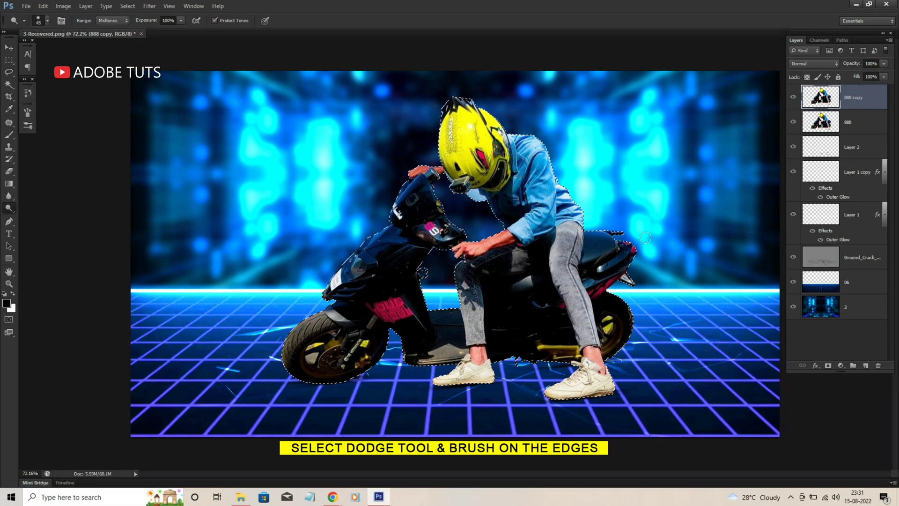
{"action": "mouse_move", "coordinate": [440, 135]}
{"action": "left_mouse_down"}
{"action": "mouse_move", "coordinate": [433, 166]}
{"action": "mouse_move", "coordinate": [408, 176]}
{"action": "mouse_move", "coordinate": [389, 220]}
{"action": "mouse_move", "coordinate": [284, 333]}
{"action": "left_mouse_up"}
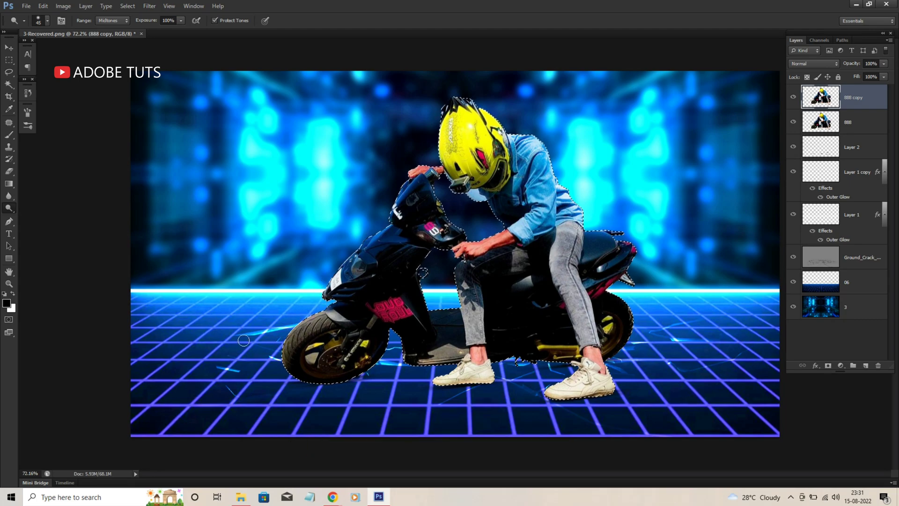
{"action": "key", "text": "ctrl+d"}
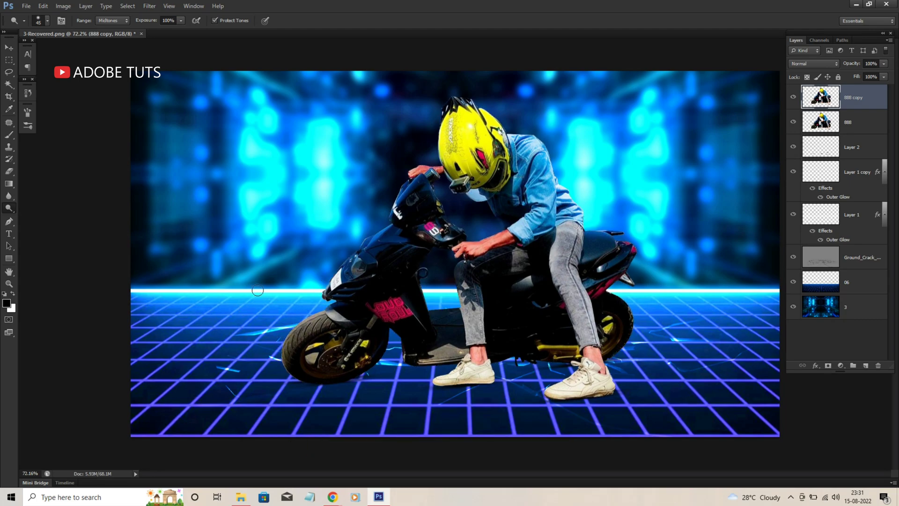
{"action": "left_click", "coordinate": [9, 47]}
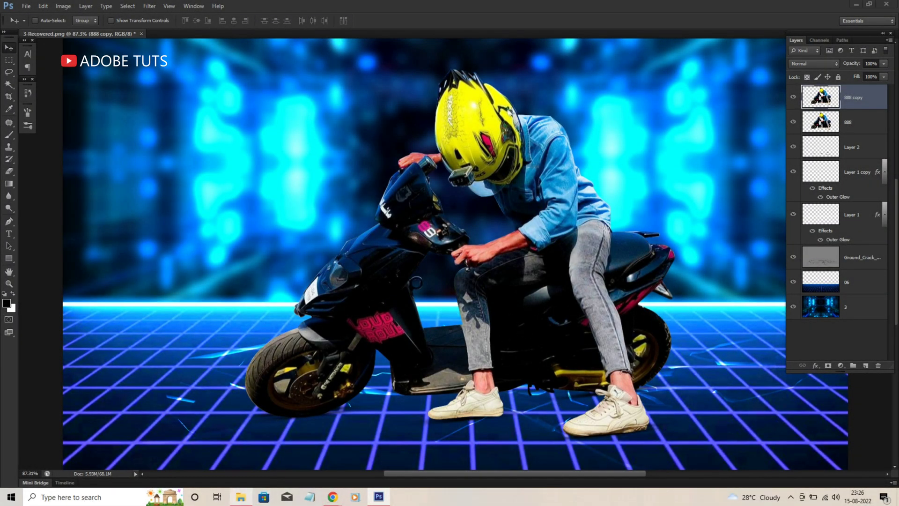
- Place the TEXT caption image from File Explorer top-left and hide the panels for a full view
{"action": "left_click", "coordinate": [240, 497]}
{"action": "left_click_drag", "start_coordinate": [172, 157], "coordinate": [296, 195]}
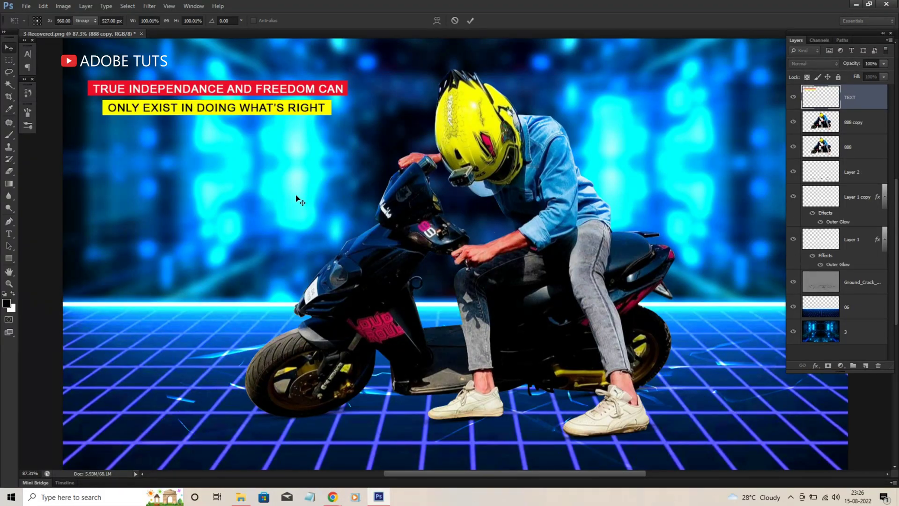
{"action": "key", "text": "Return"}
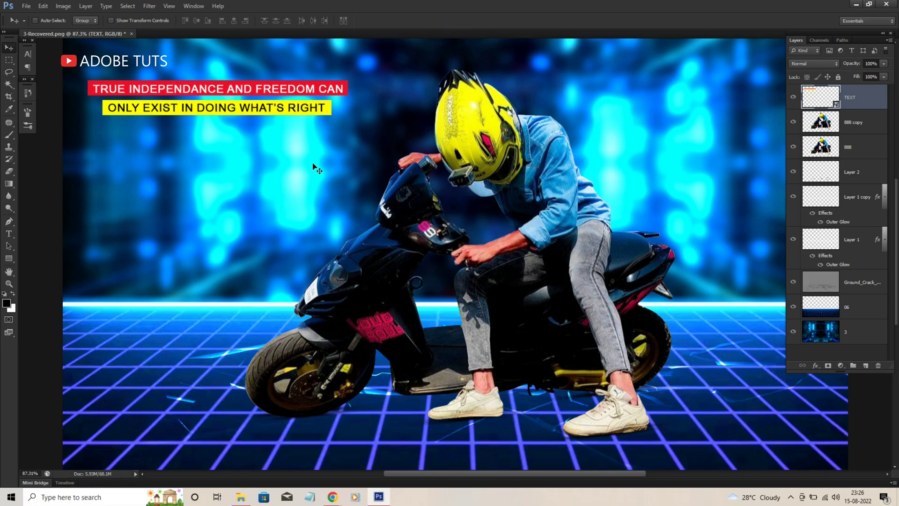
{"action": "key", "text": "Tab"}
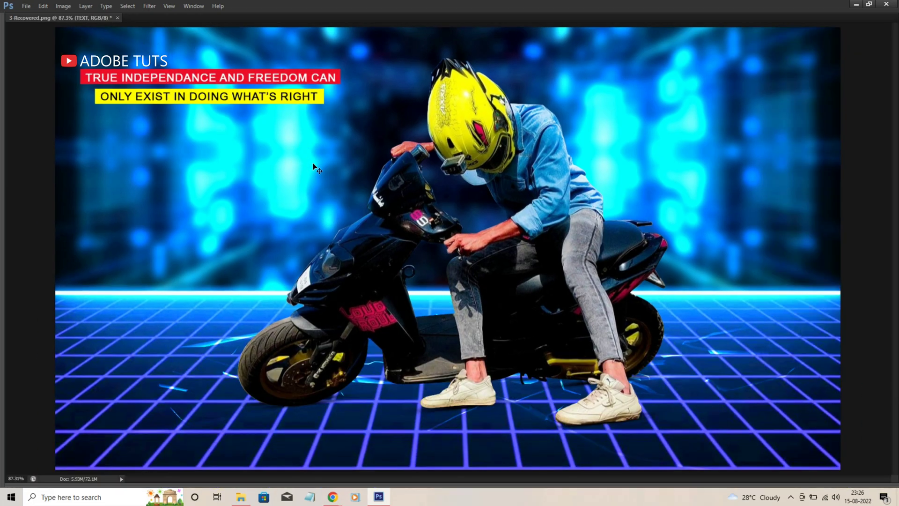